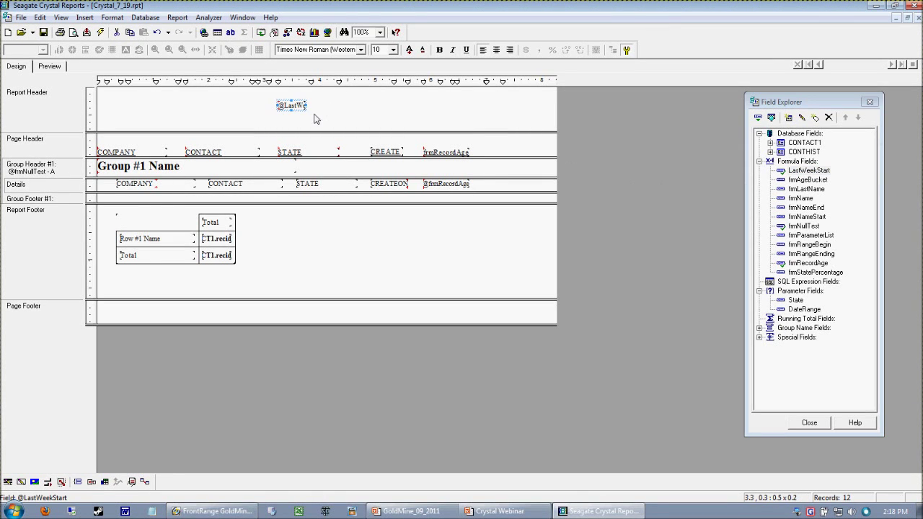
Preview the report and compare the last-week start date in the report header with the system calendar
click(373, 127)
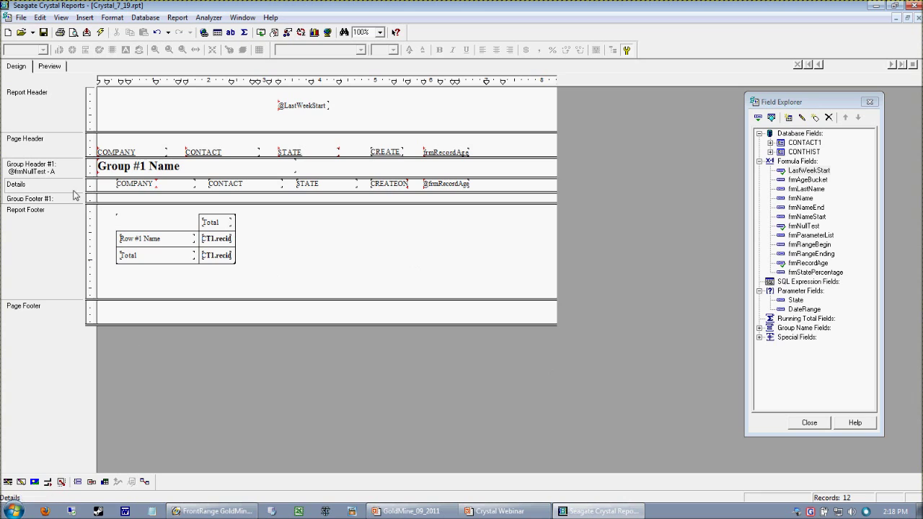
click(51, 66)
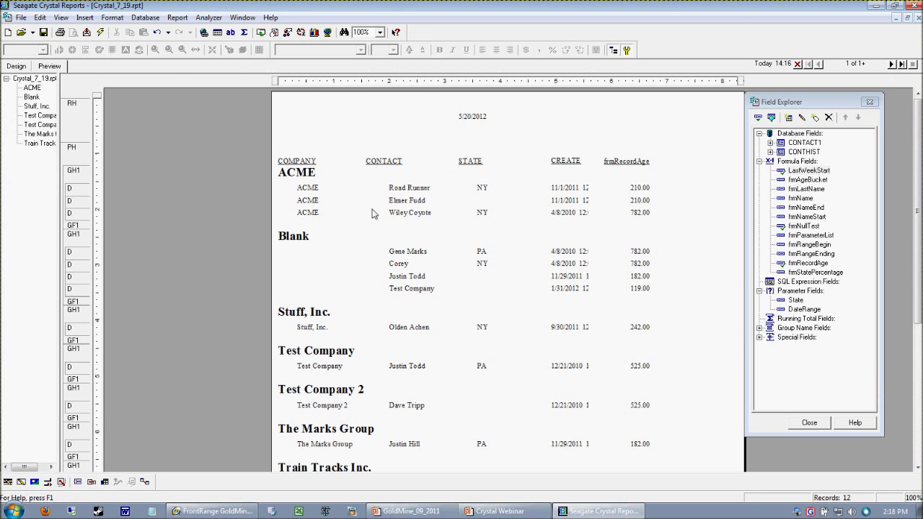
click(468, 119)
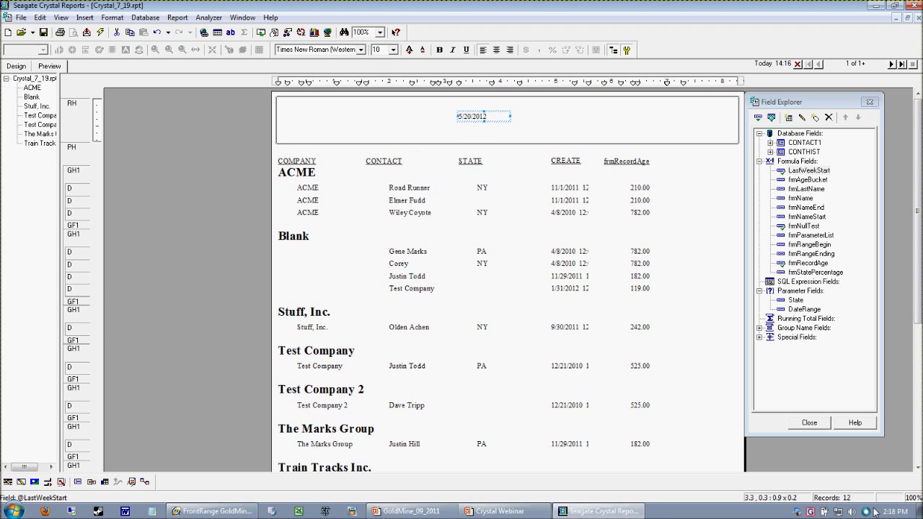
click(903, 512)
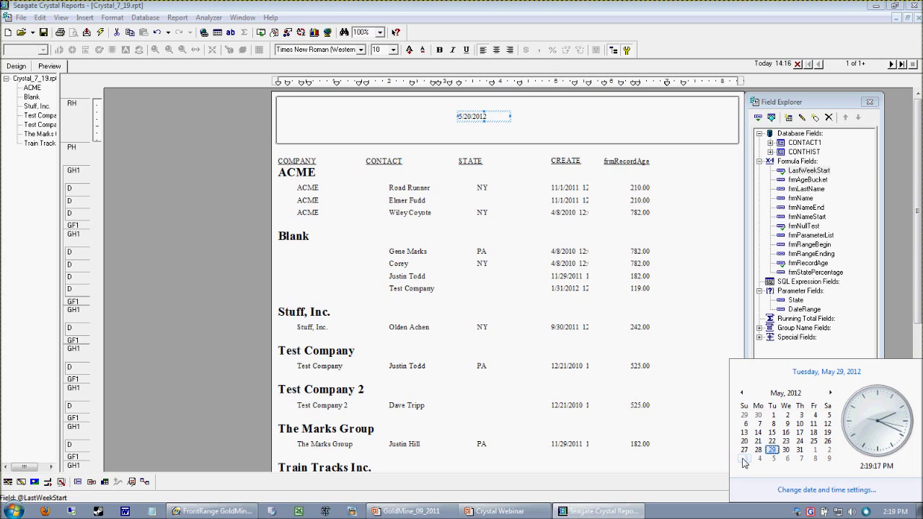
click(502, 140)
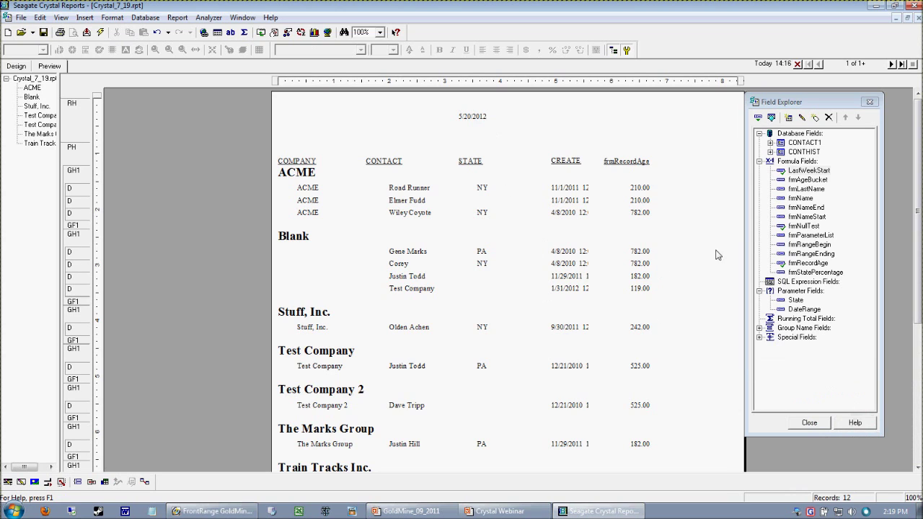
Change the LastWeekStart formula to minimum(lastfullweek) + 1, check and save it, and compare its date with the system calendar
right_click(803, 171)
click(799, 221)
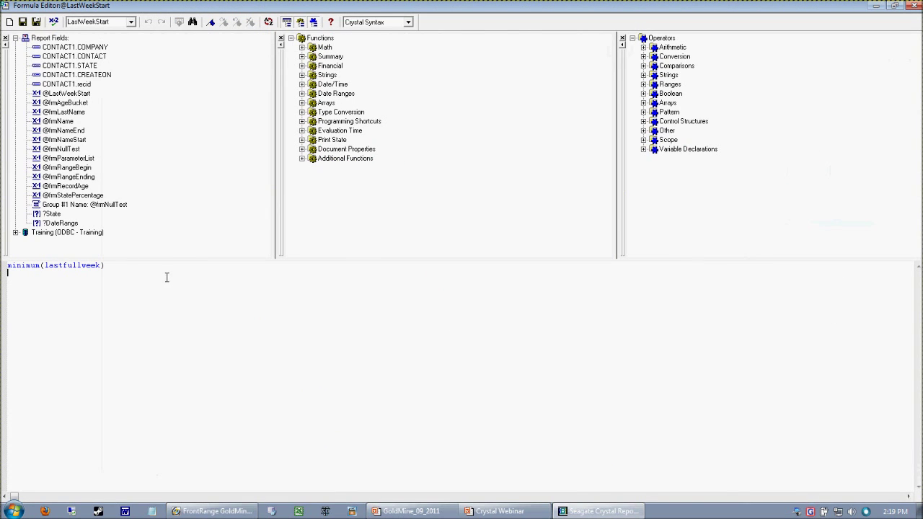
click(140, 274)
text(+ 1)
click(53, 21)
click(487, 282)
double_click(113, 266)
click(133, 272)
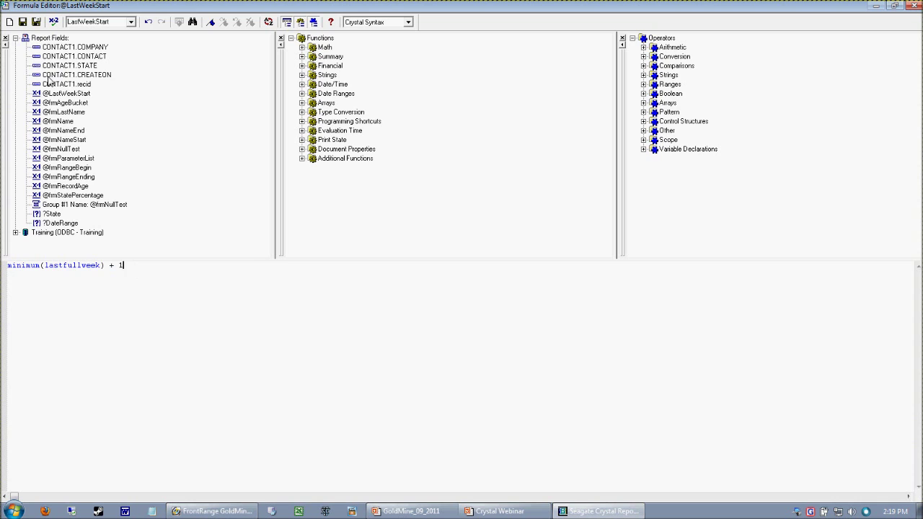
click(36, 21)
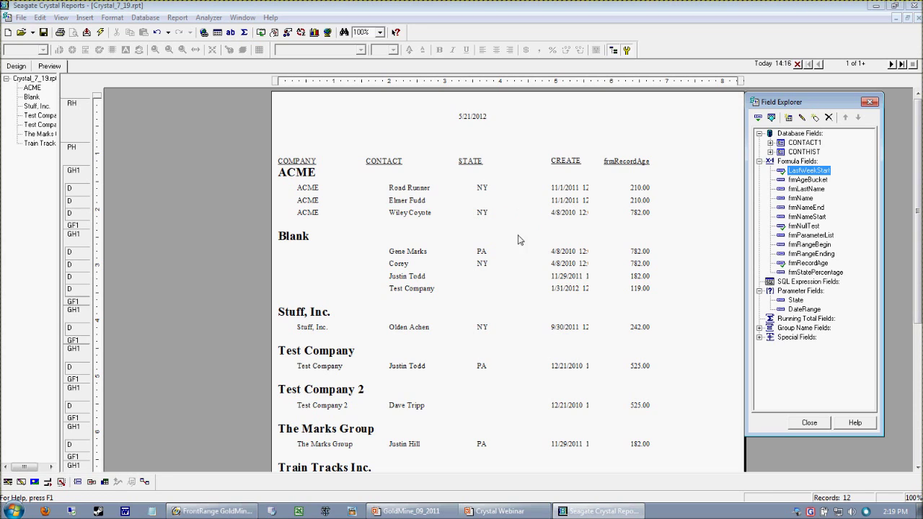
click(895, 512)
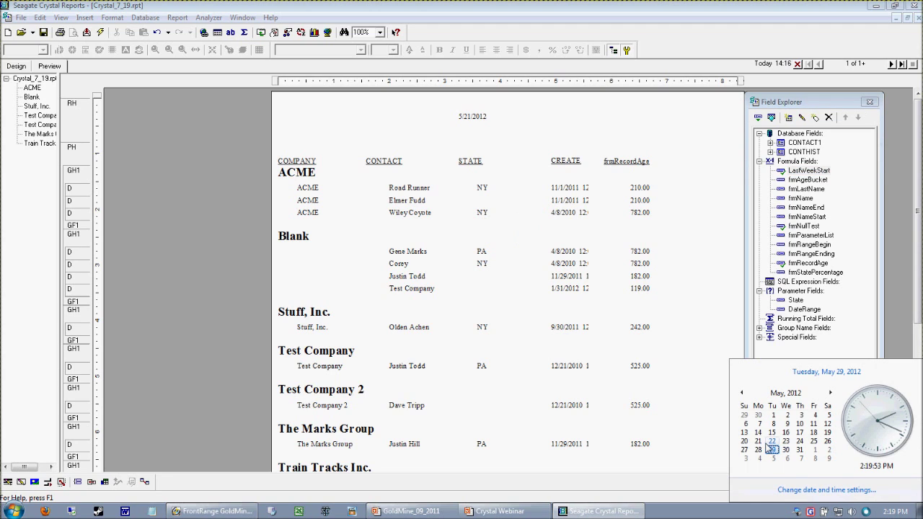
click(621, 137)
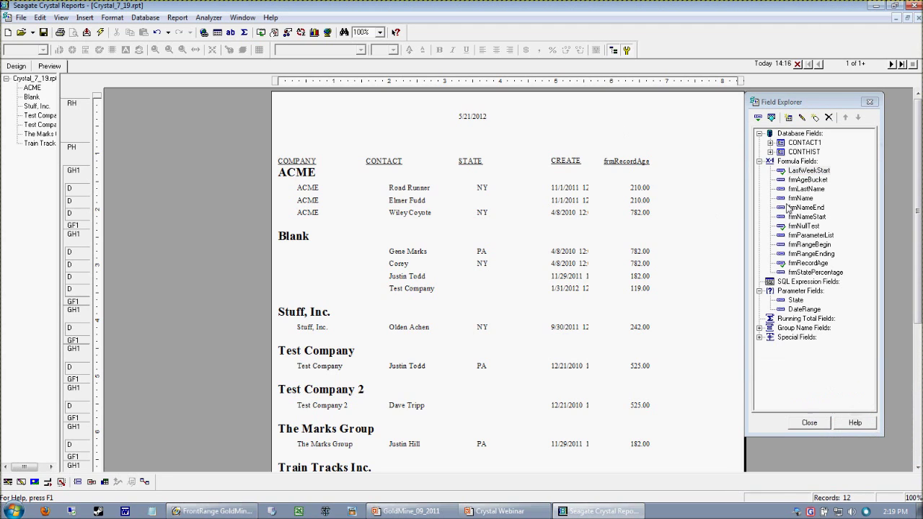
Create a new formula field named LastWeekEnd
click(799, 161)
right_click(802, 165)
click(837, 208)
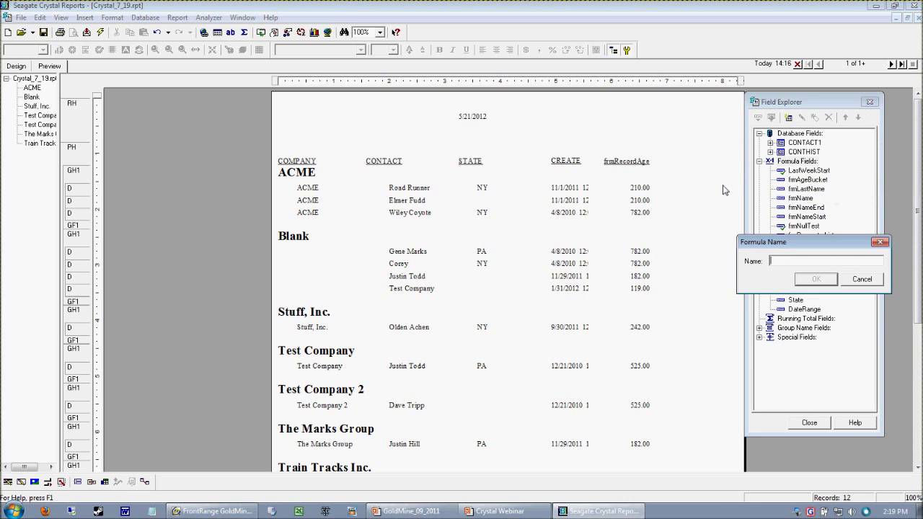
drag(777, 239, 532, 236)
text(LastWeekEnd)
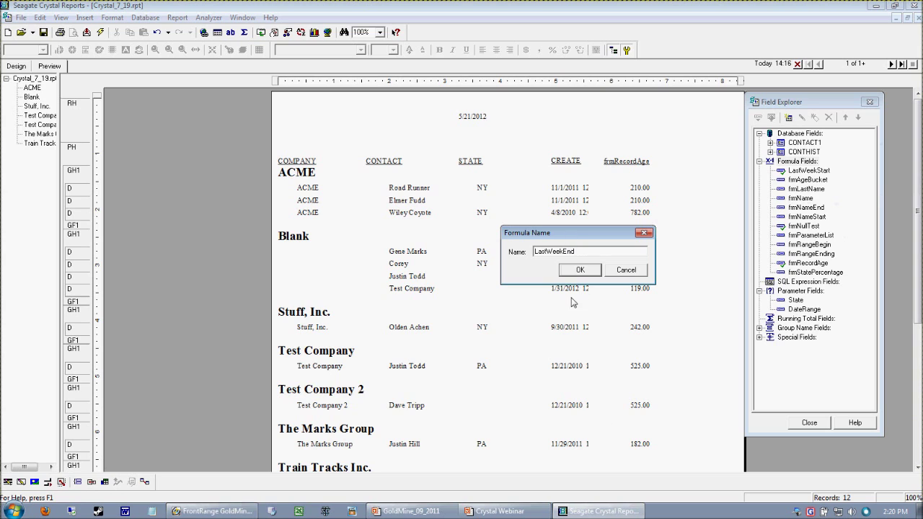
click(577, 272)
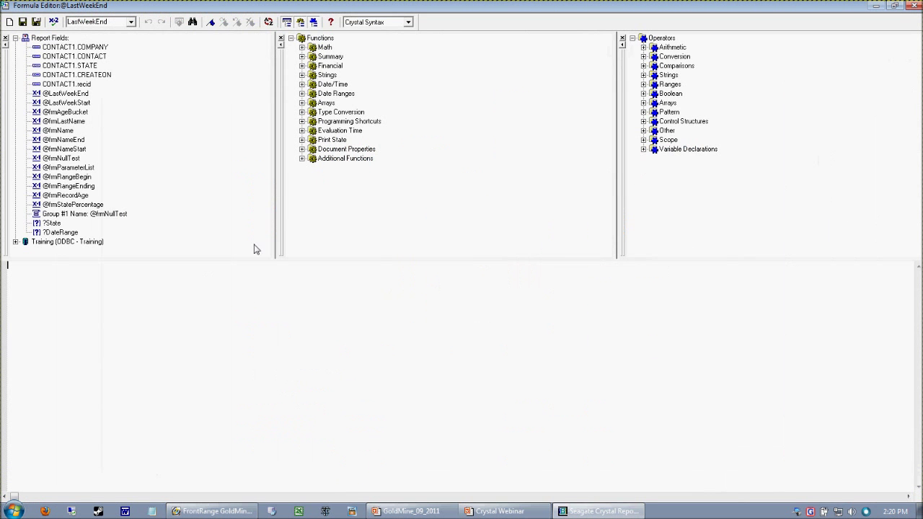
Enter maximum(lastfullweek) as the LastWeekEnd formula and save it
text(lastfullweek)
key(Home)
text(maximum()
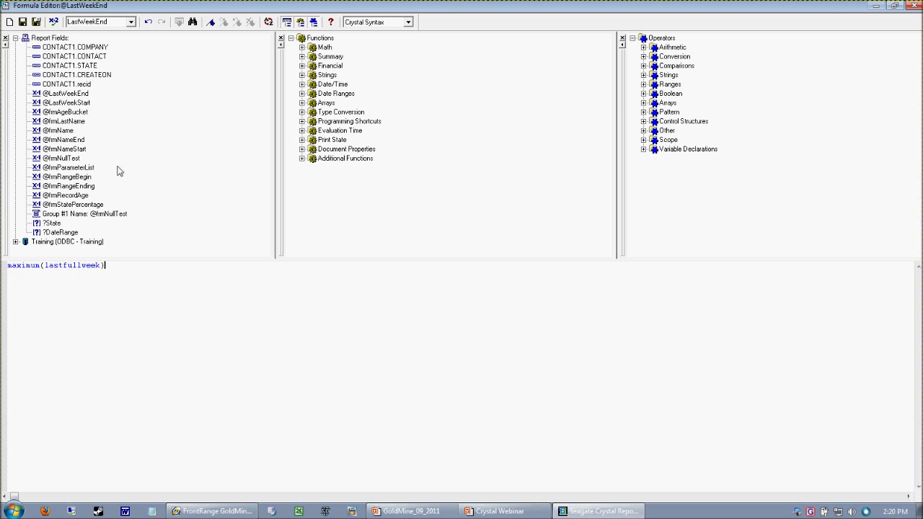
click(37, 22)
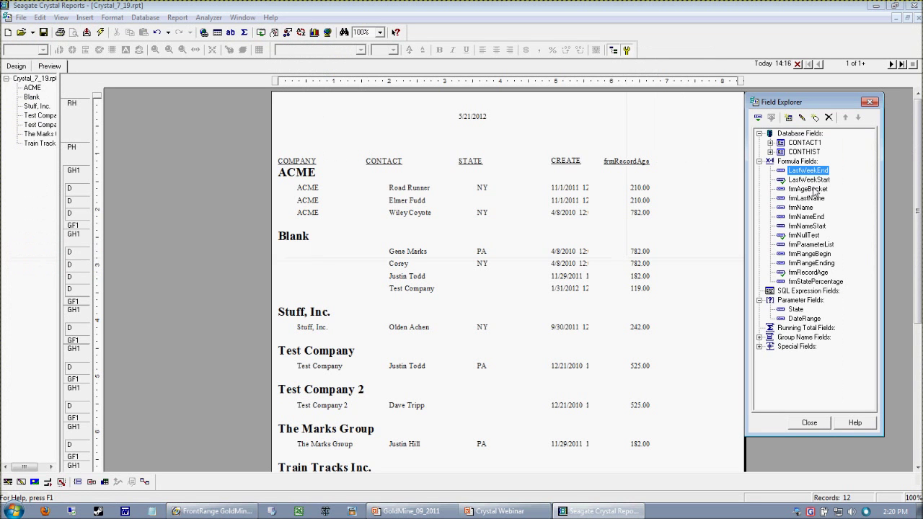
Place the LastWeekEnd field beside the start date in the report header and compare its date with the system calendar
drag(815, 176, 502, 118)
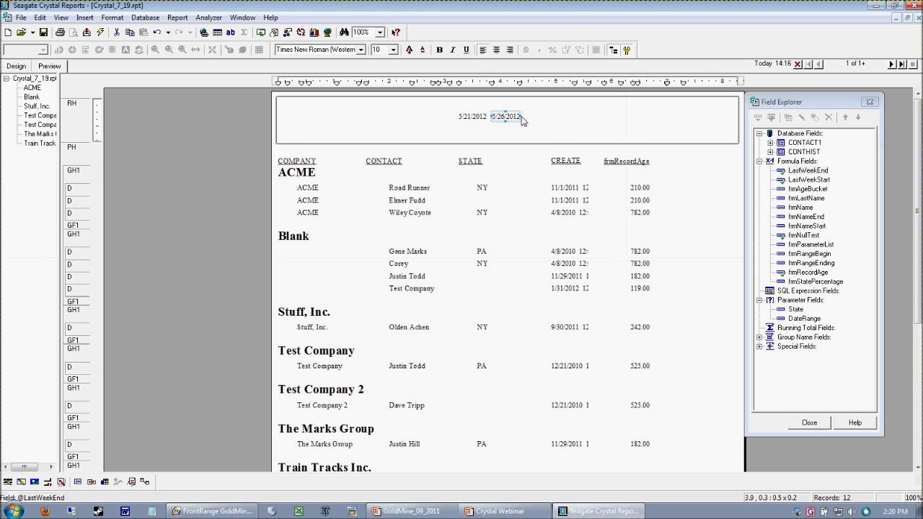
click(548, 123)
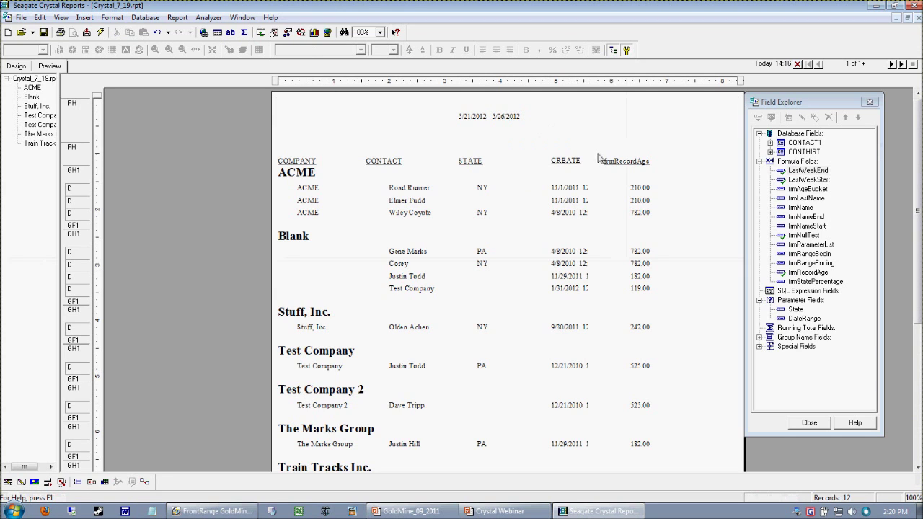
click(897, 512)
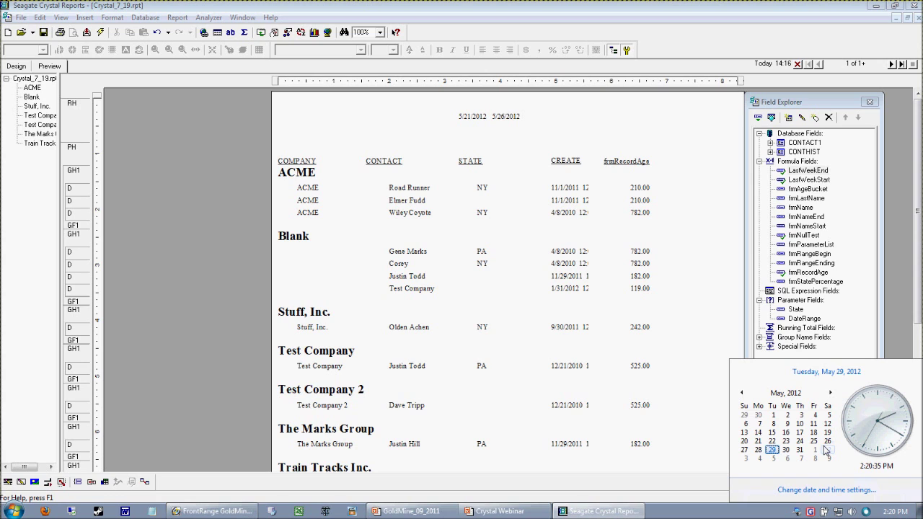
click(562, 137)
Subtract 1 from maximum(lastfullweek) in the LastWeekEnd formula, save it, and check the date range against the system calendar
click(511, 116)
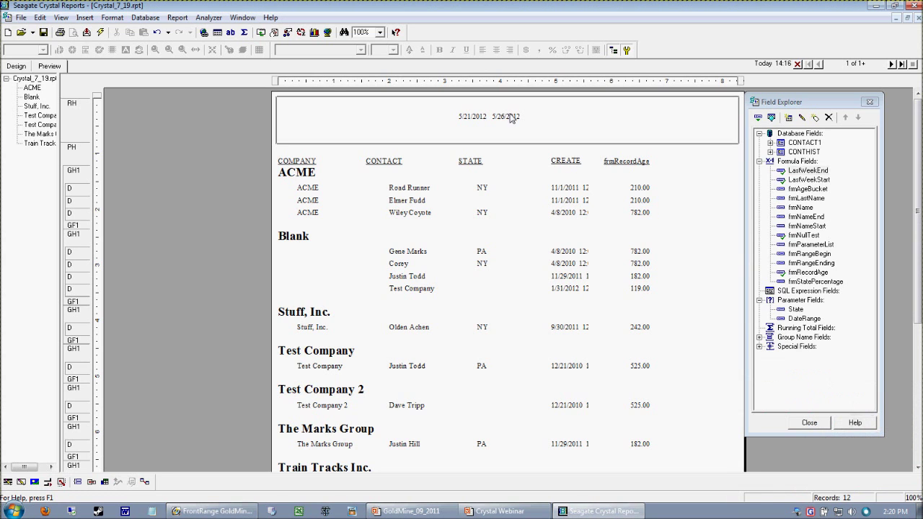
right_click(511, 117)
click(552, 138)
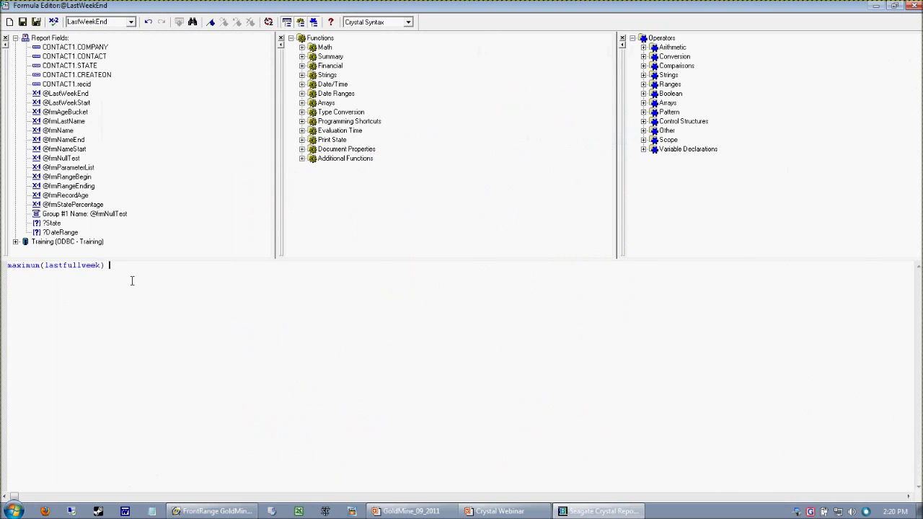
text(1)
click(35, 21)
click(607, 136)
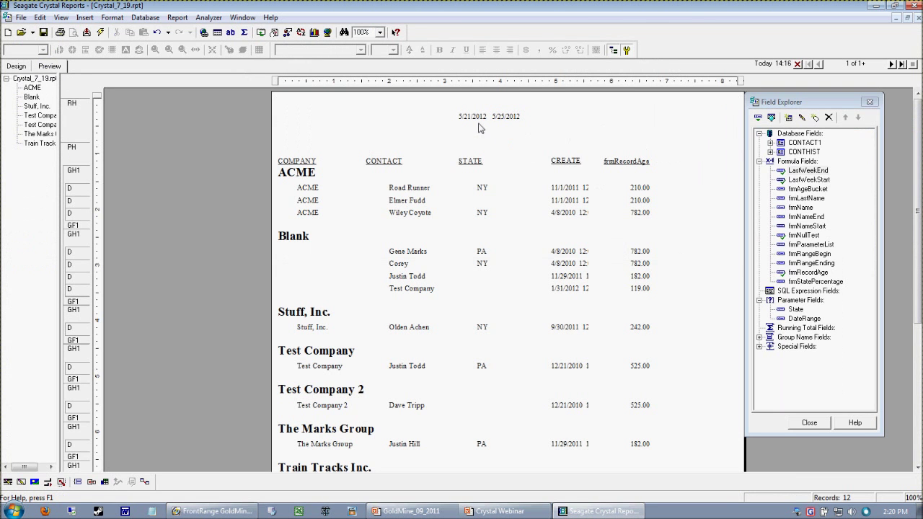
click(895, 511)
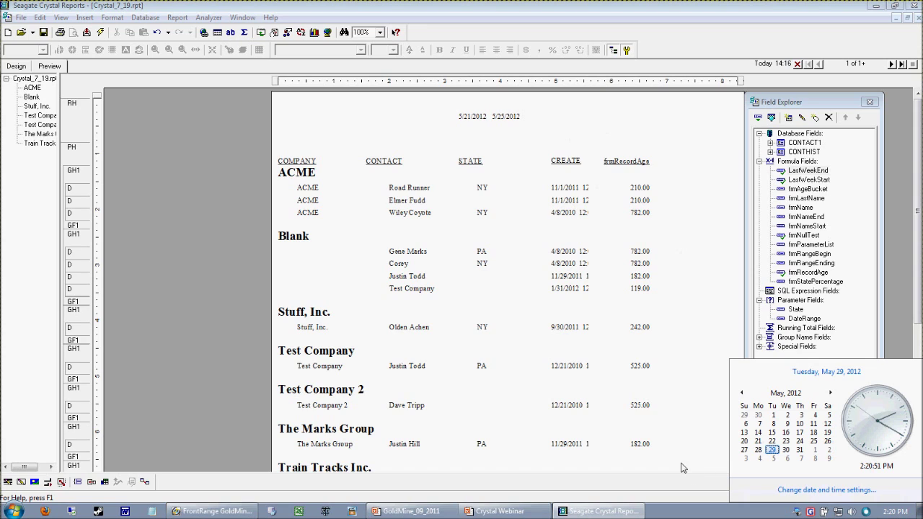
click(764, 310)
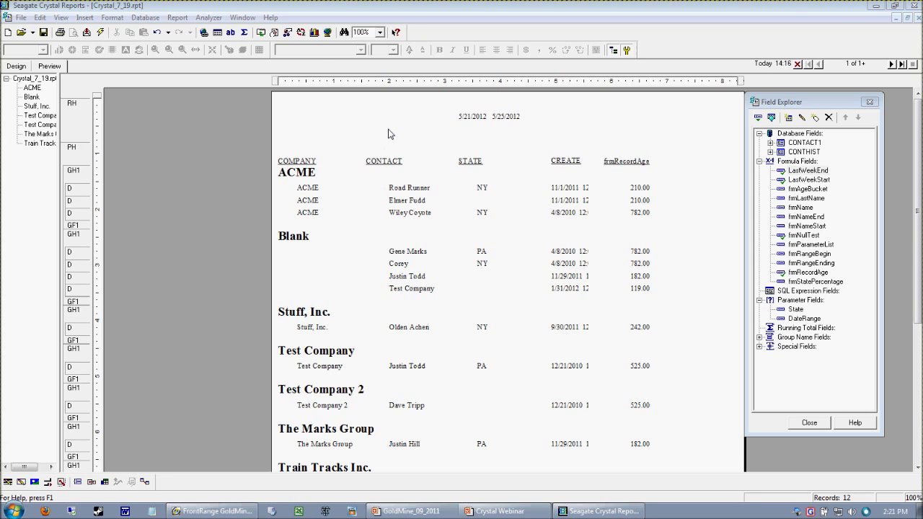
Add CONTACT1.CREATEON as a record selection field in the Select Expert and open its formula in the Formula Editor
click(178, 17)
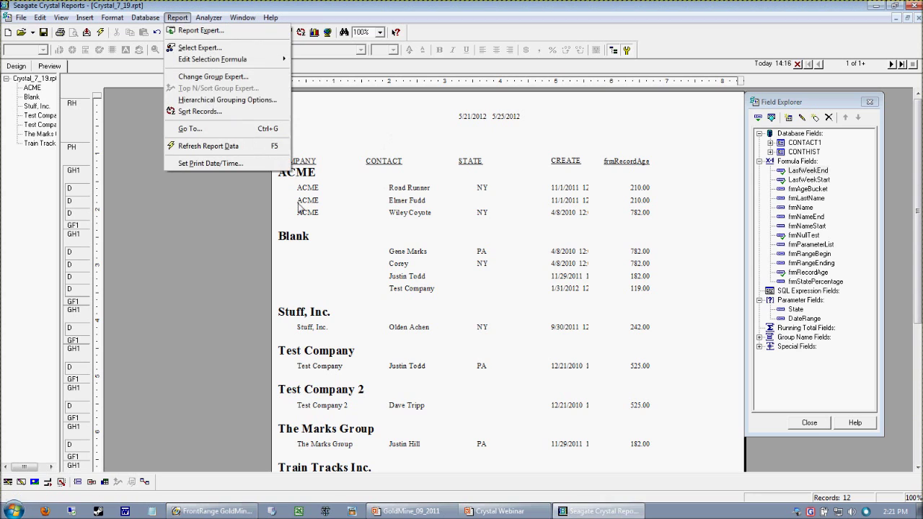
click(198, 48)
drag(436, 173, 442, 155)
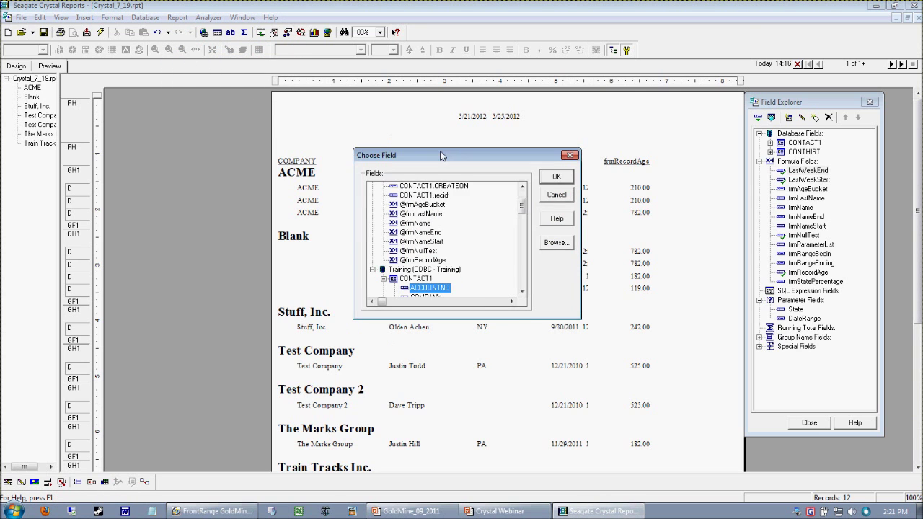
double_click(466, 186)
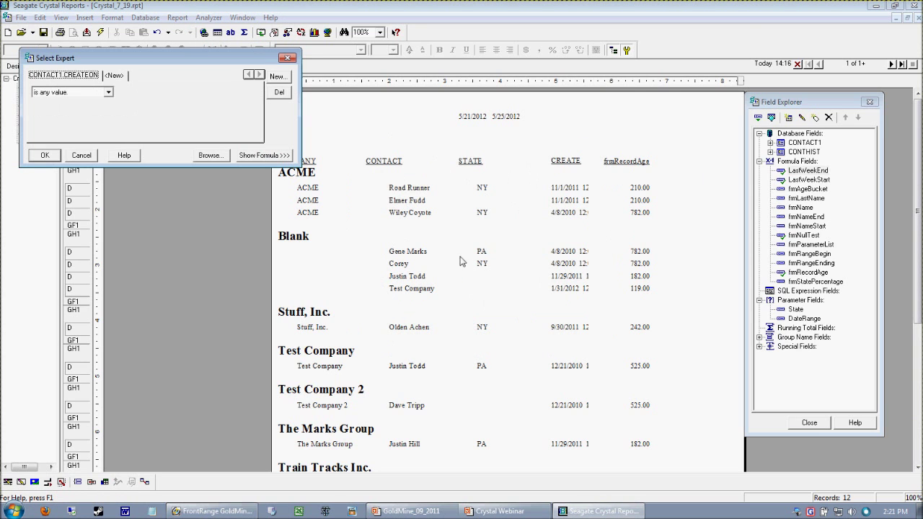
drag(206, 59, 310, 55)
click(373, 153)
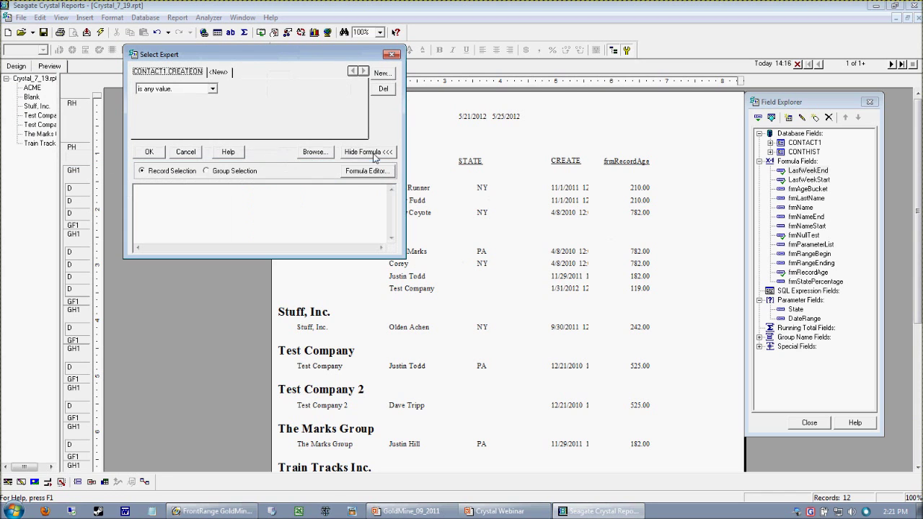
click(363, 171)
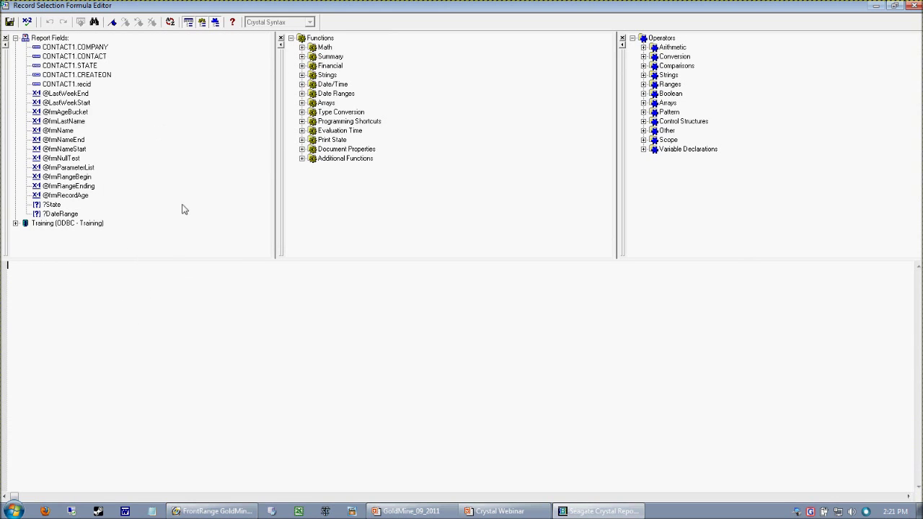
click(91, 76)
double_click(91, 79)
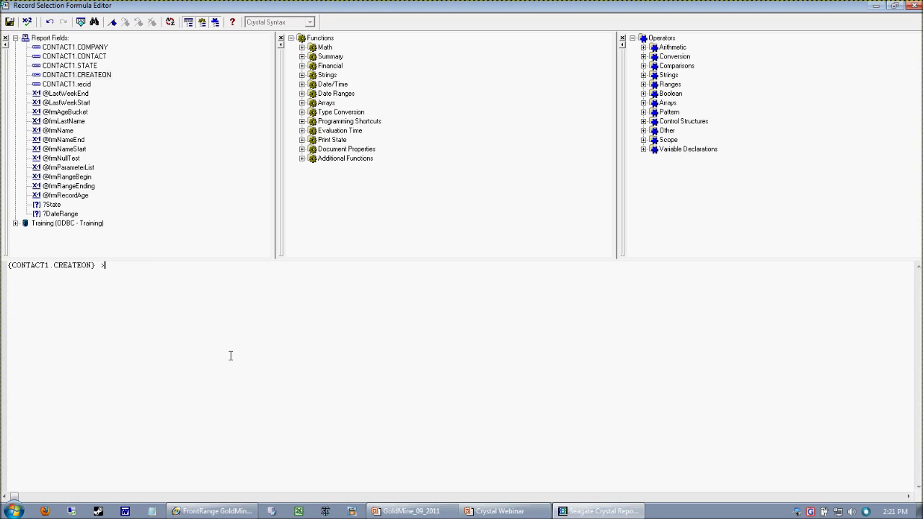
text(=>)
double_click(66, 102)
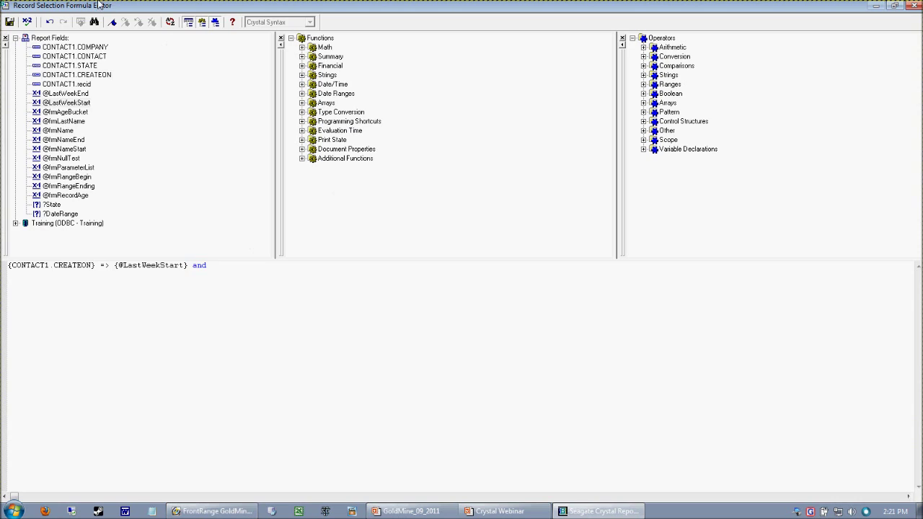
double_click(72, 75)
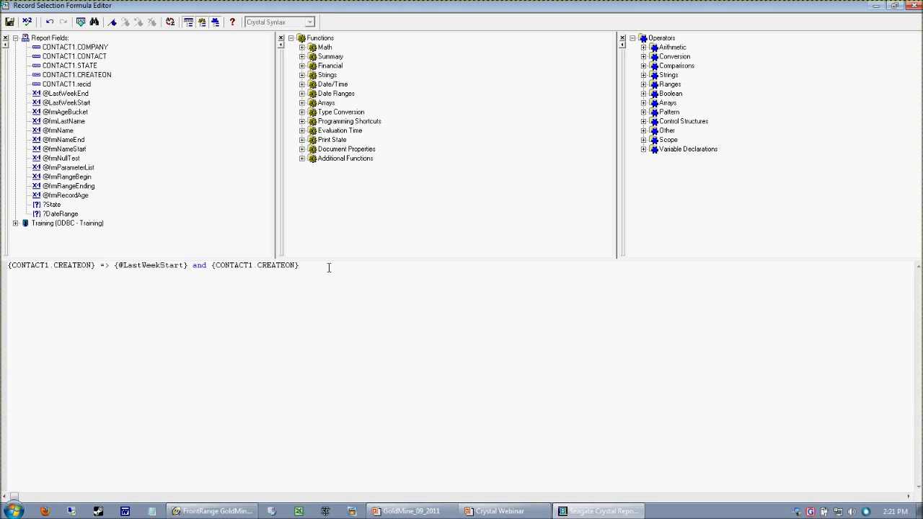
text(<=)
double_click(62, 95)
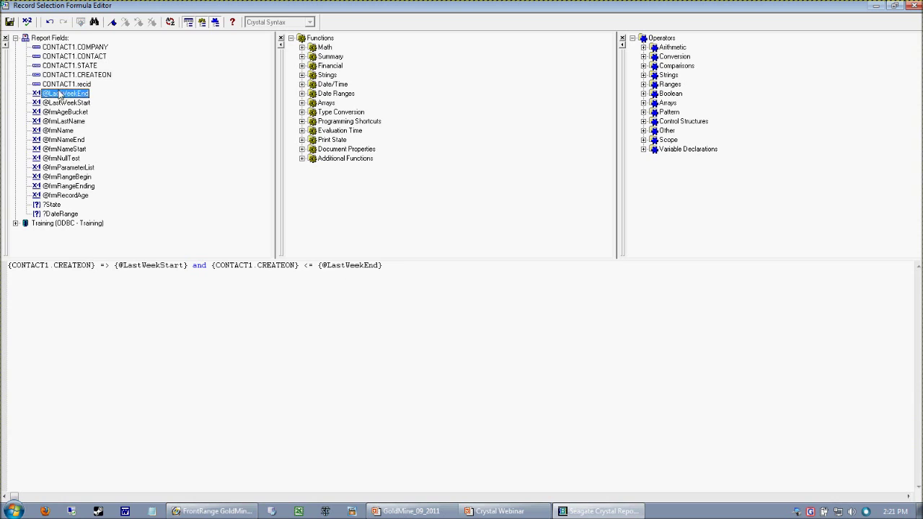
Try to save the record selection formula with the => operator, accepting the prompt to save it despite its error
click(9, 21)
click(538, 282)
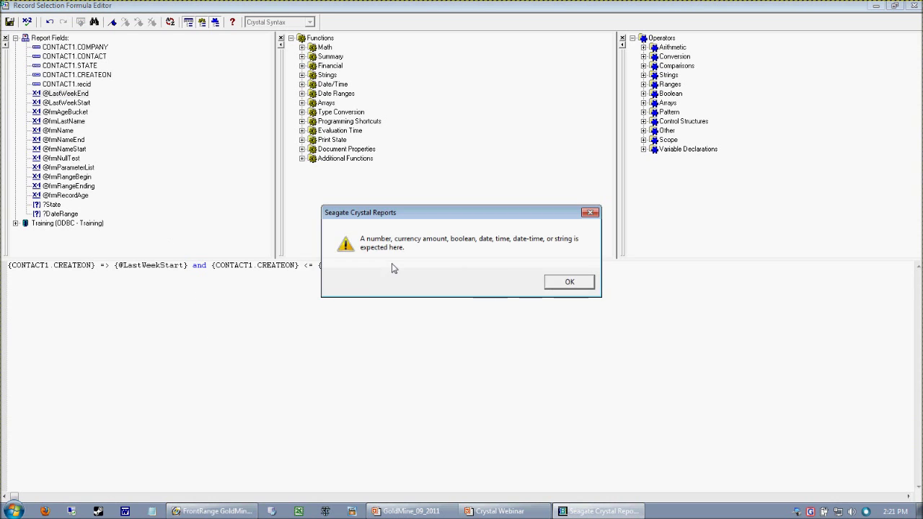
click(568, 282)
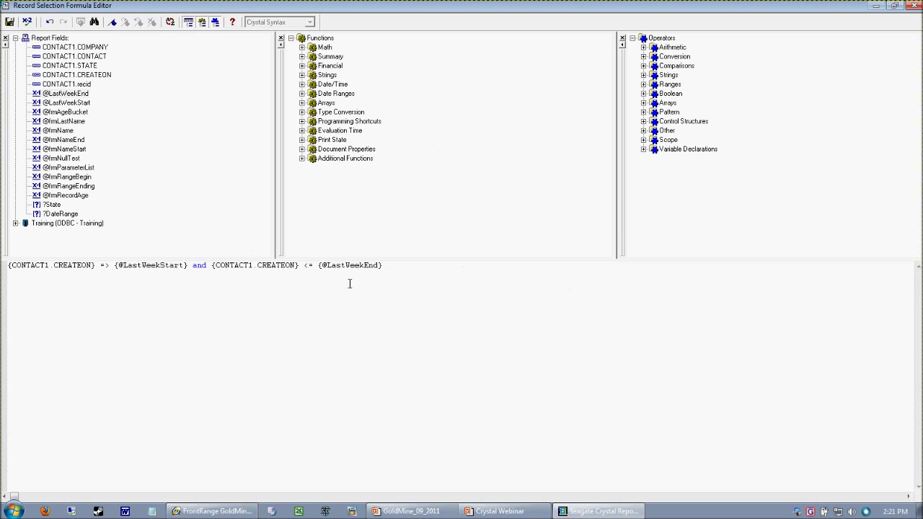
click(10, 22)
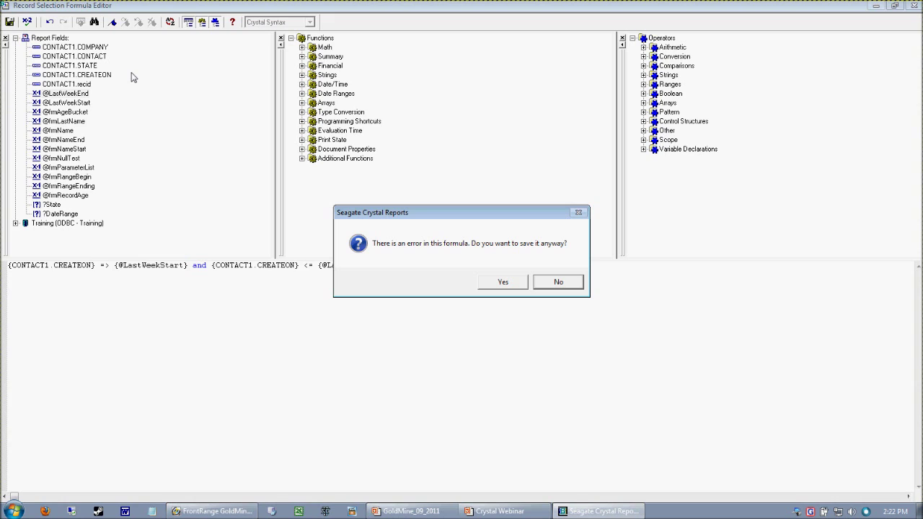
click(503, 282)
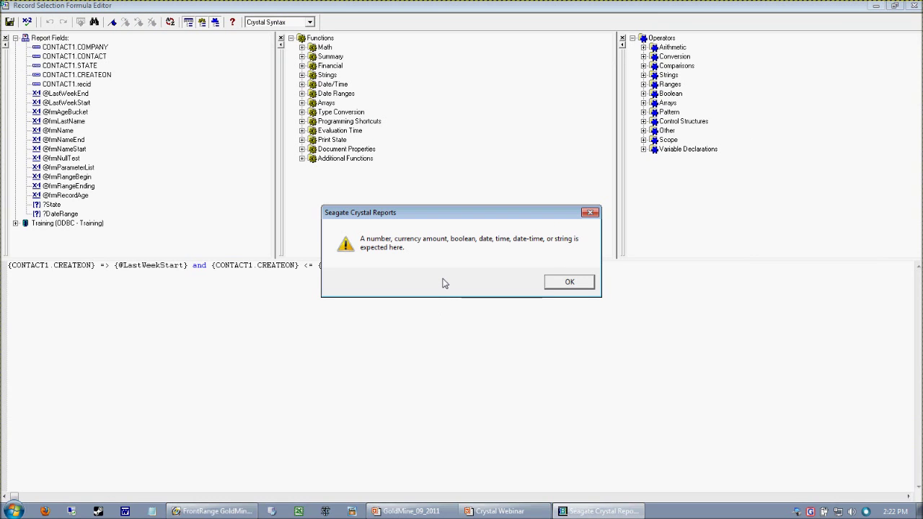
click(590, 286)
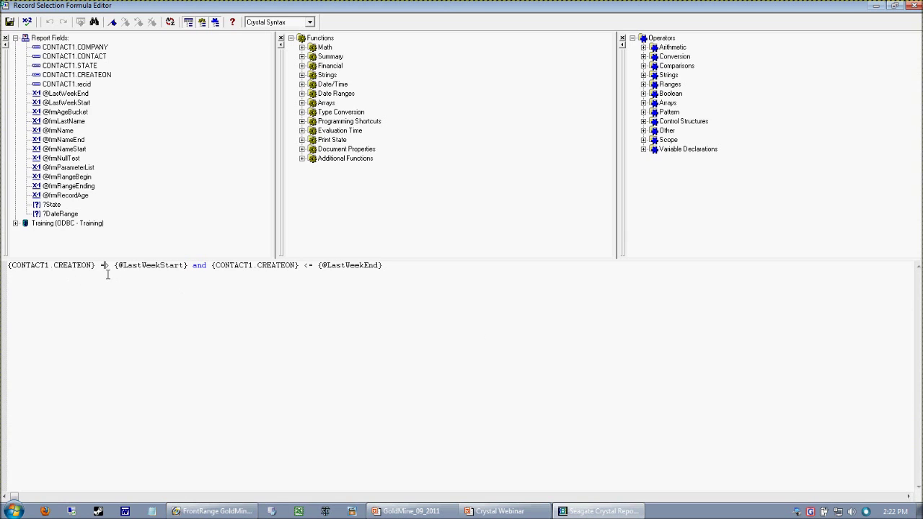
key(BackSpace)
key(BackSpace)
text(>=)
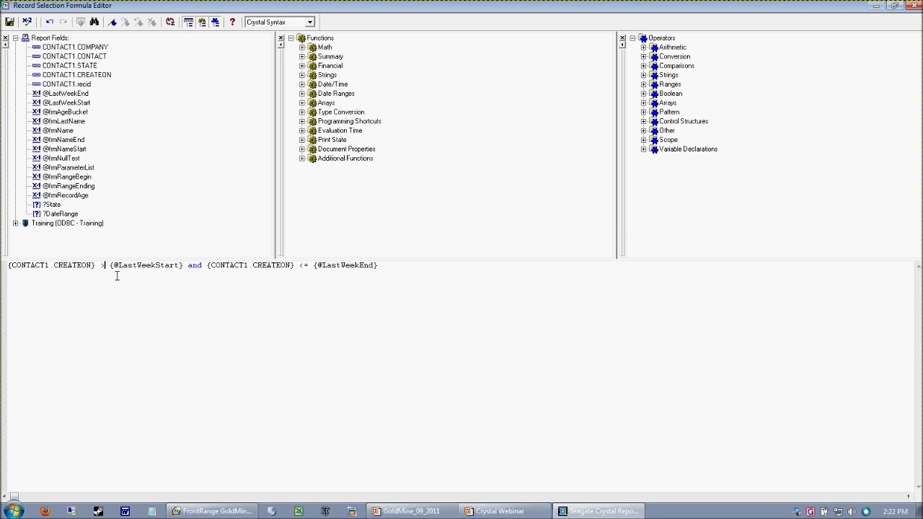
click(26, 21)
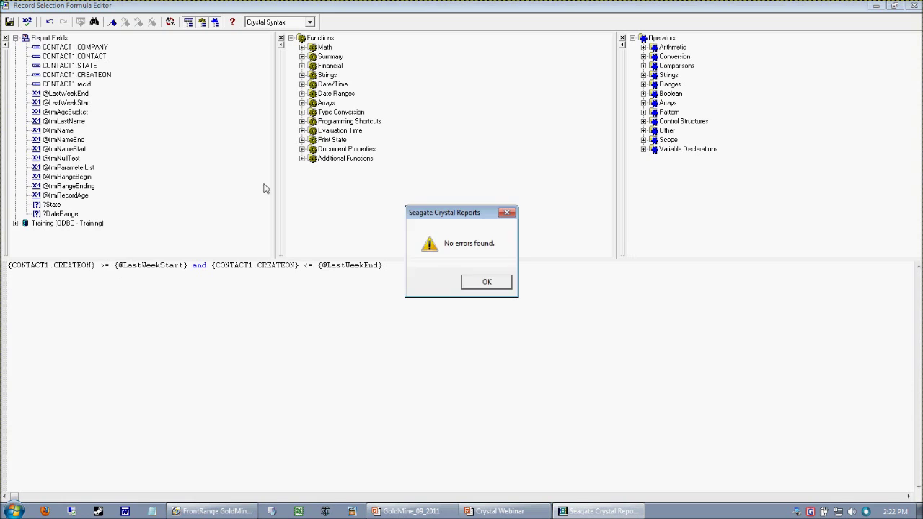
click(480, 281)
double_click(106, 266)
drag(99, 267, 103, 269)
click(110, 266)
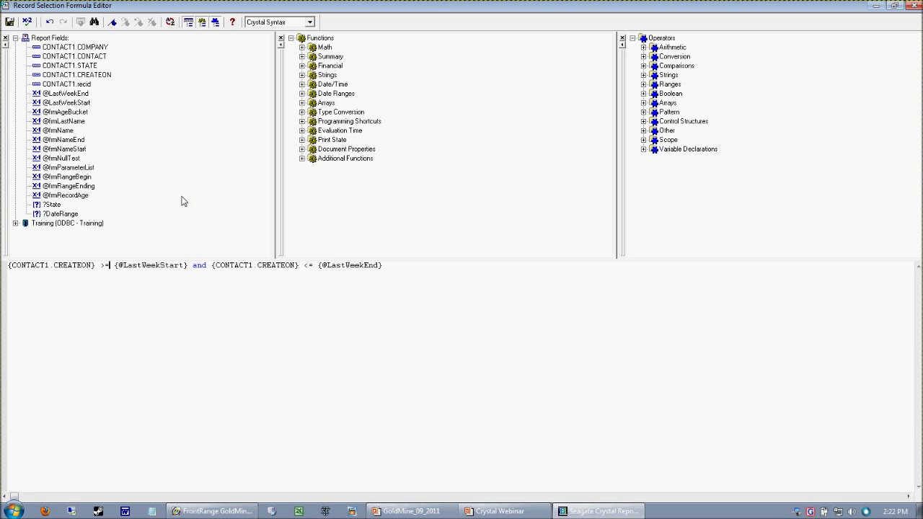
click(9, 22)
click(498, 266)
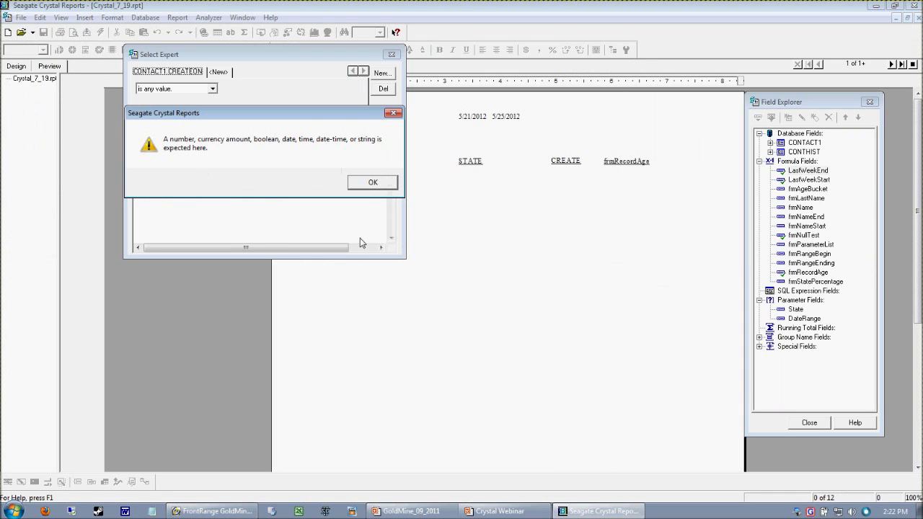
click(371, 184)
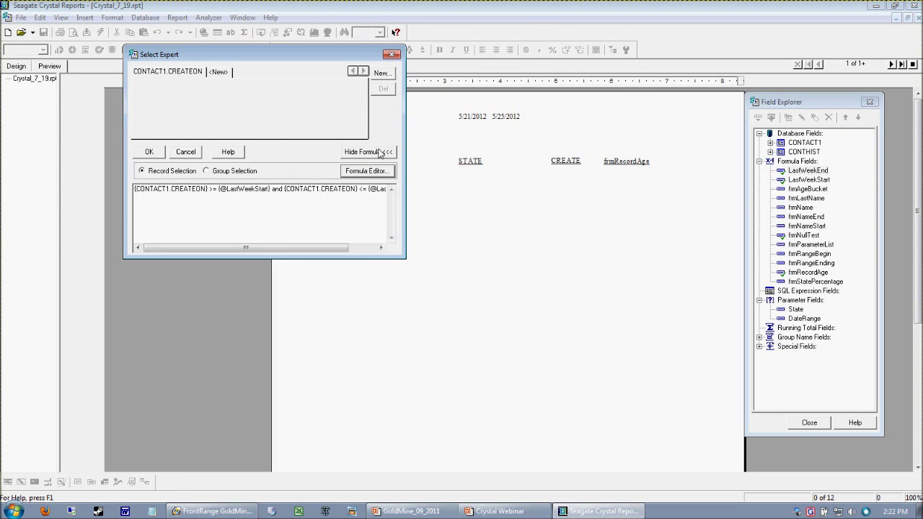
click(357, 177)
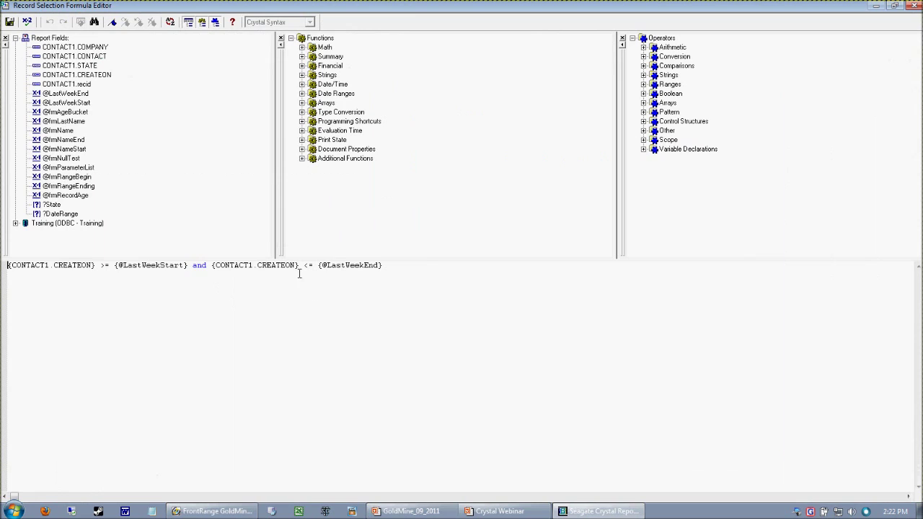
key(BackSpace)
key(BackSpace)
text(<=)
click(29, 22)
click(470, 282)
click(9, 22)
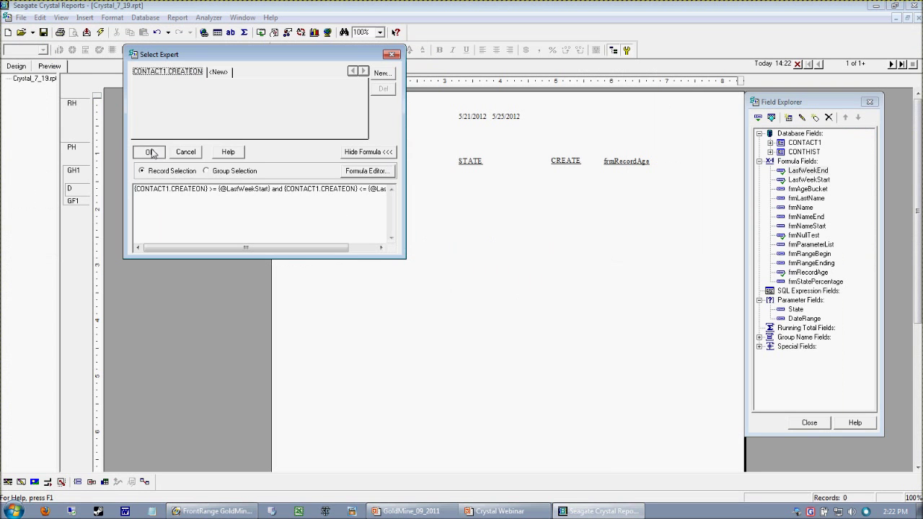
click(152, 152)
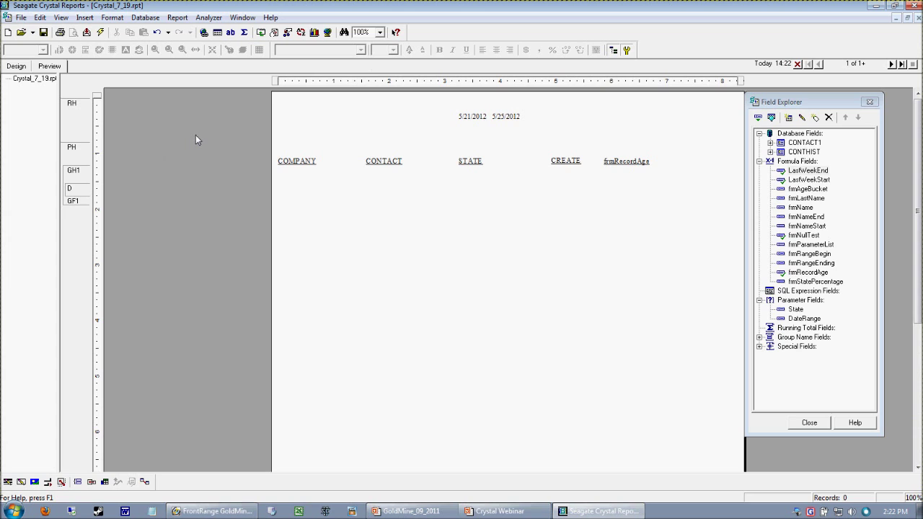
click(13, 66)
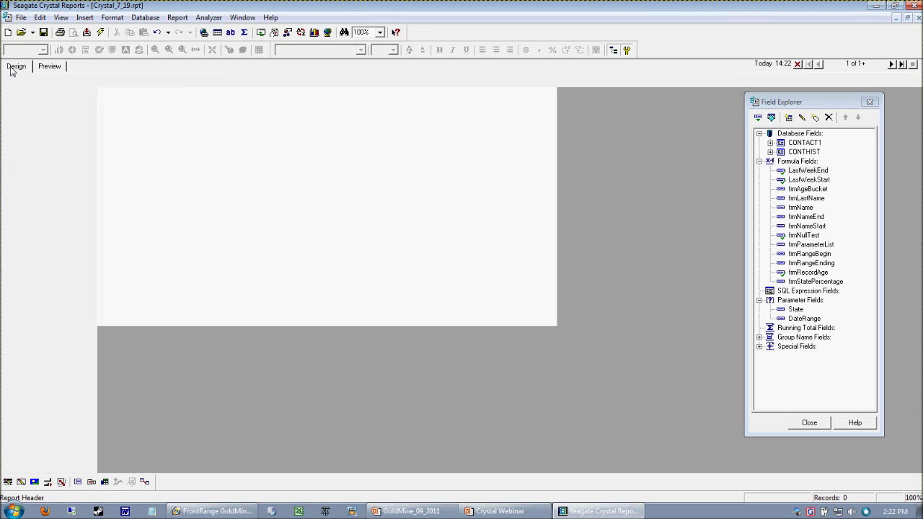
click(332, 107)
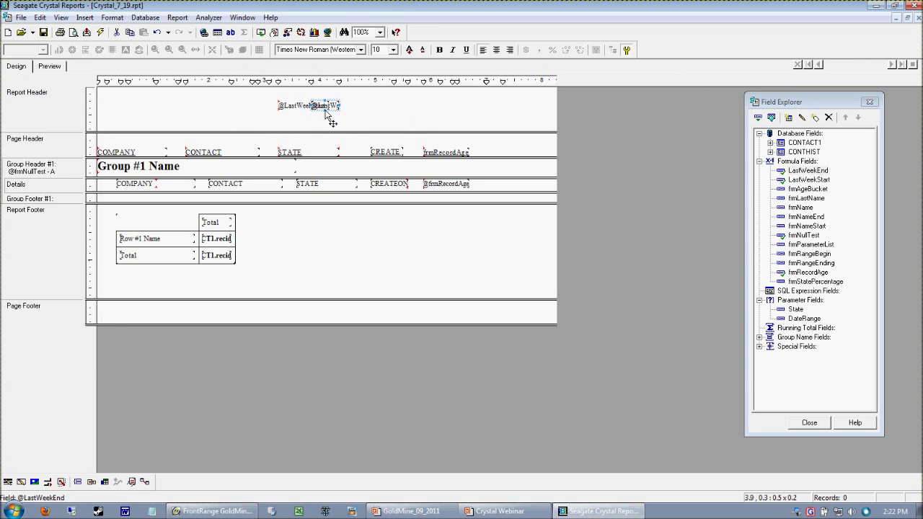
drag(326, 114, 353, 114)
click(71, 87)
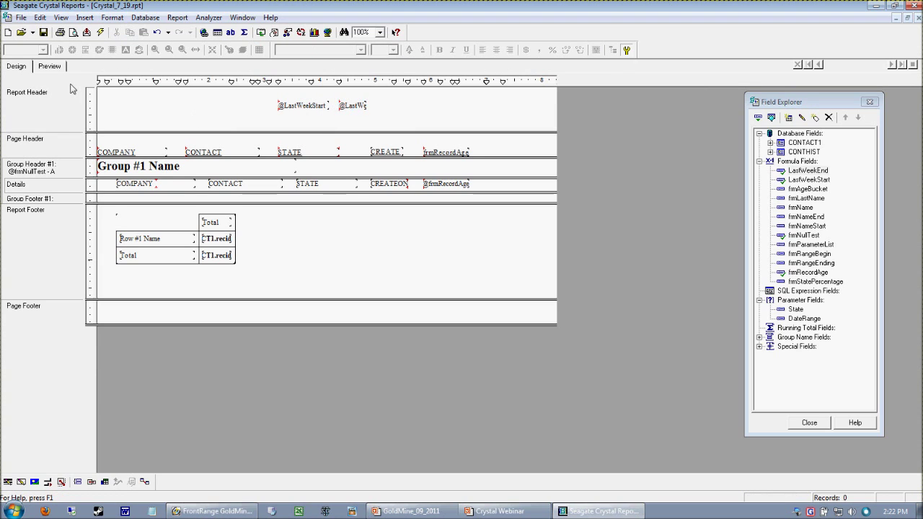
click(49, 65)
drag(452, 107, 584, 145)
click(562, 142)
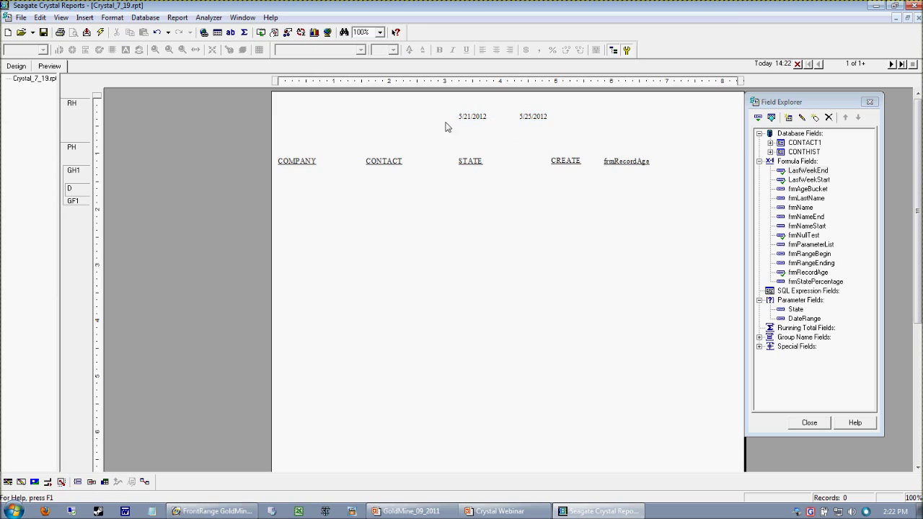
drag(453, 103, 563, 140)
Delete the entire CONTACT1.CREATEON record selection formula, apply the change, and preview the report with refreshed data
click(29, 68)
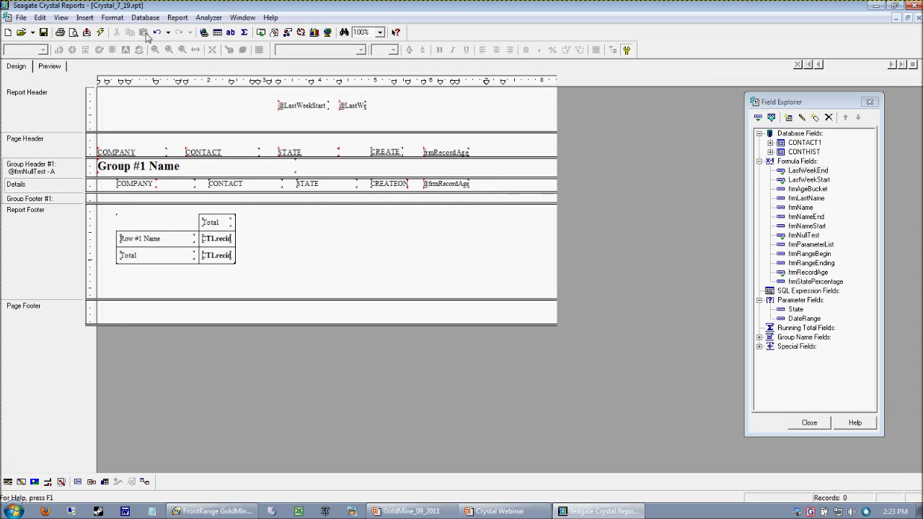
click(177, 17)
click(185, 48)
click(264, 155)
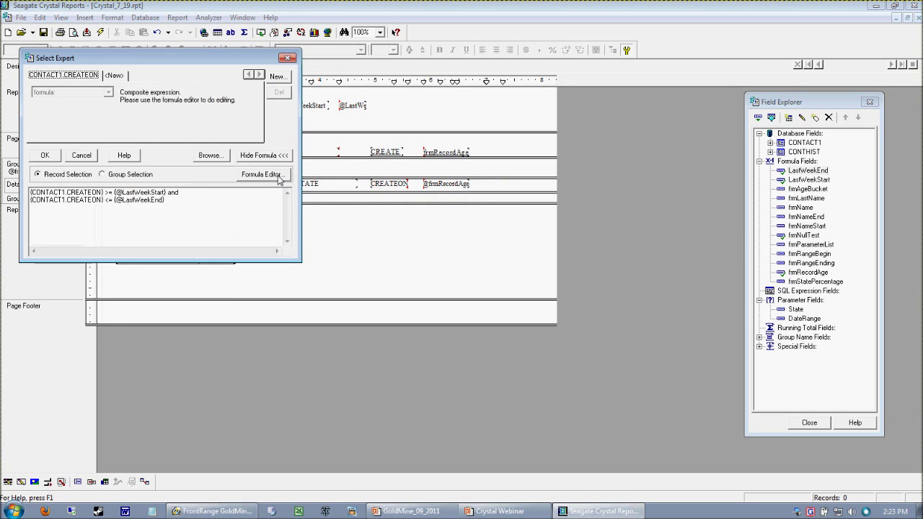
click(262, 174)
drag(211, 297, 4, 260)
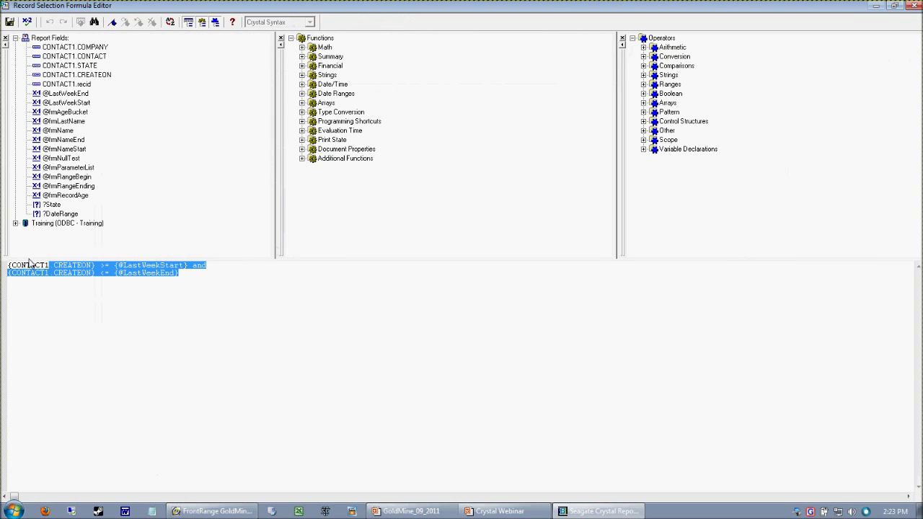
key(BackSpace)
key(BackSpace)
key(BackSpace)
key(BackSpace)
key(BackSpace)
key(BackSpace)
key(BackSpace)
key(BackSpace)
key(BackSpace)
key(BackSpace)
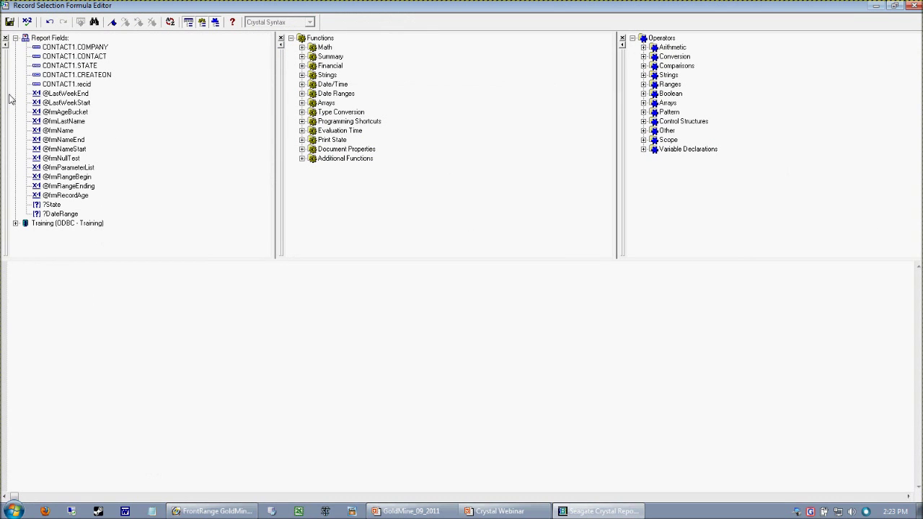
click(11, 23)
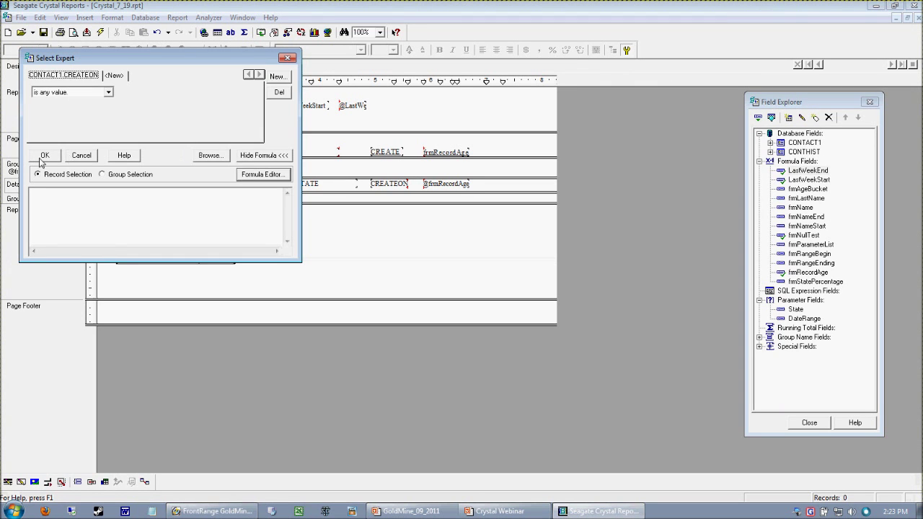
click(42, 156)
click(54, 67)
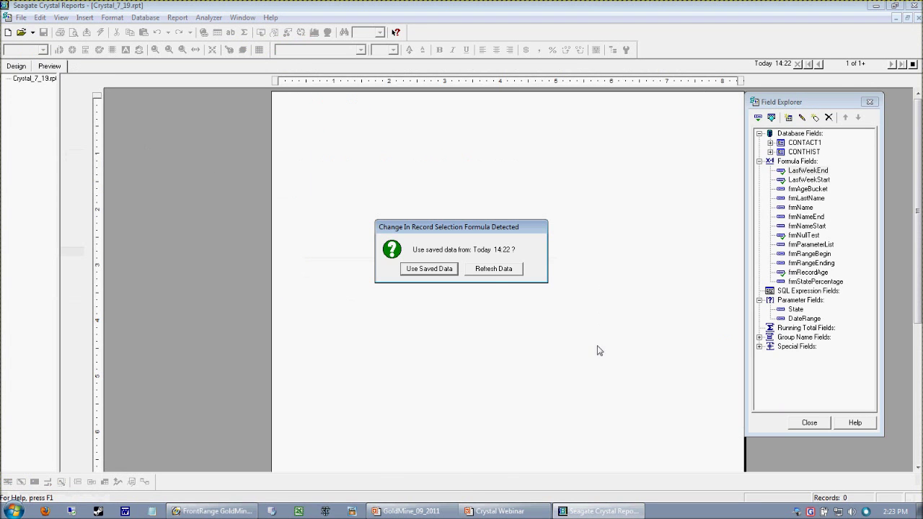
click(490, 276)
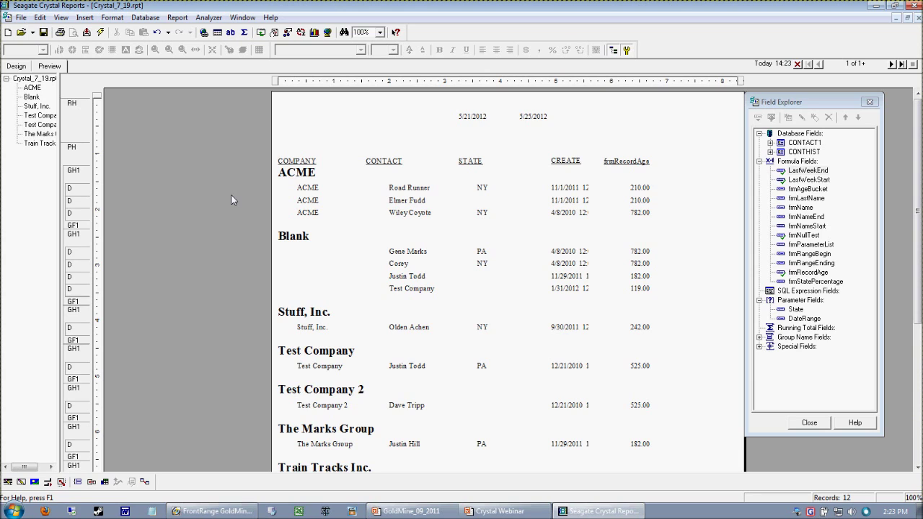
Add the CONTACT1 KEY1 field to the Details section and delete the frmRecordAge field with its column heading
click(16, 67)
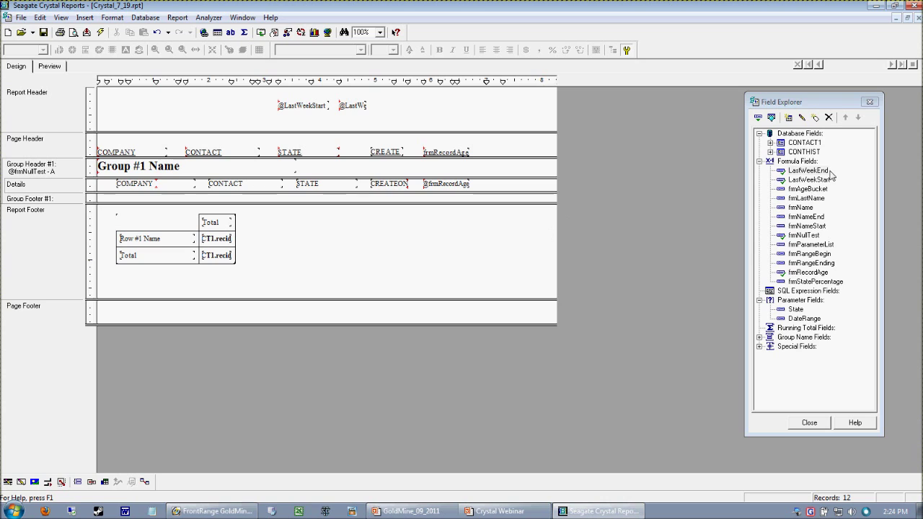
click(770, 143)
drag(807, 364, 487, 190)
drag(439, 143, 452, 207)
key(Delete)
Shift the KEY1 field and its heading left into the space beside the CREATEON column
drag(462, 138, 563, 217)
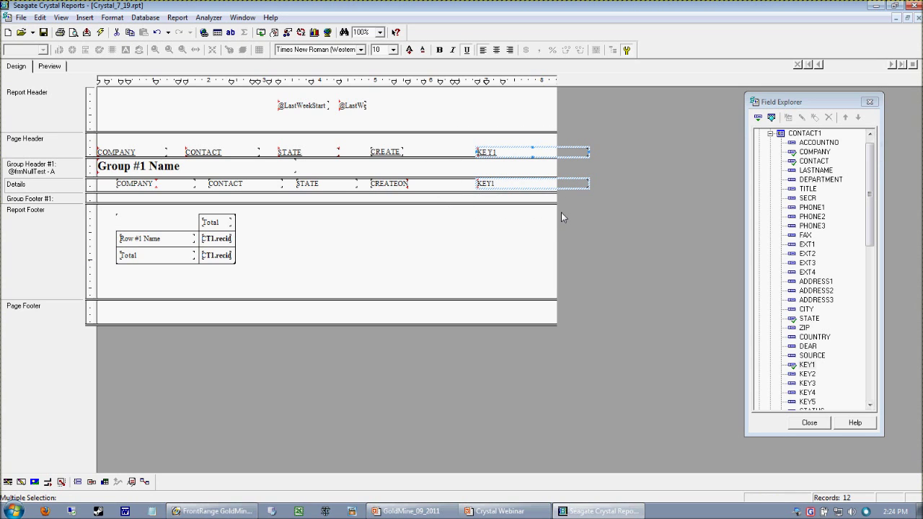
key(Left)
key(Left)
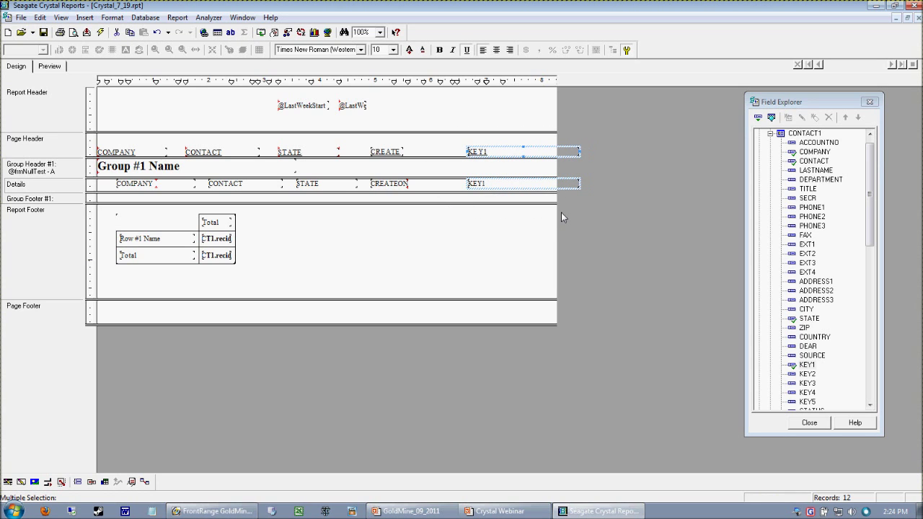
click(499, 205)
drag(434, 115, 600, 225)
key(Left)
key(Left)
key(Left)
key(Left)
key(Left)
key(Left)
key(Left)
key(Left)
key(Left)
key(Left)
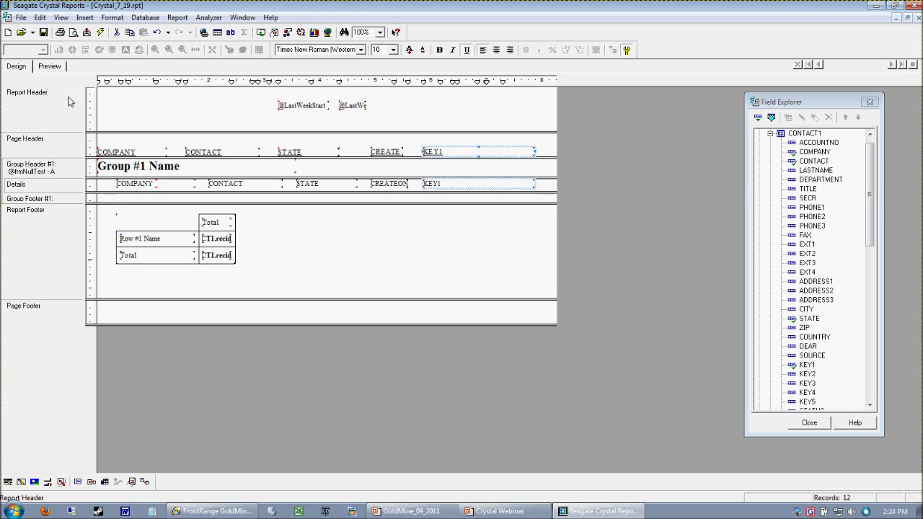
Preview the report, examine the KEY1 values and the company group headings, and return to the design layout
click(50, 67)
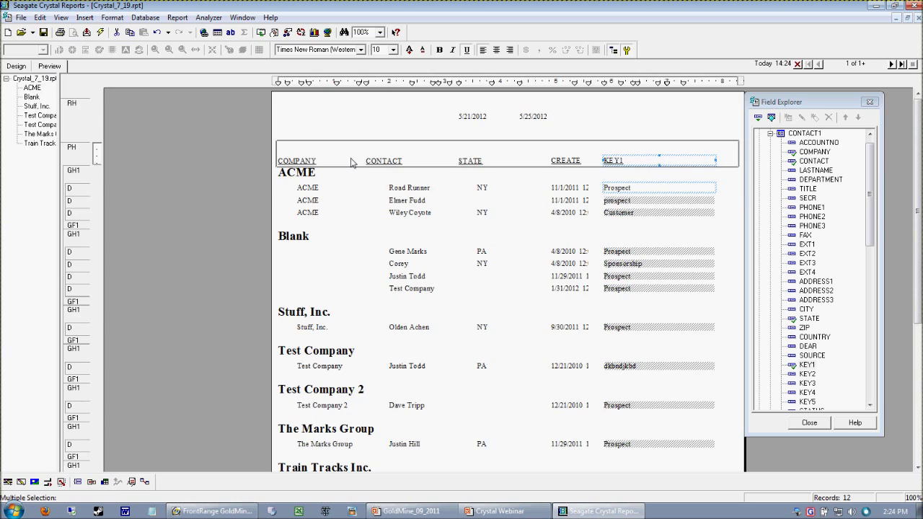
click(625, 131)
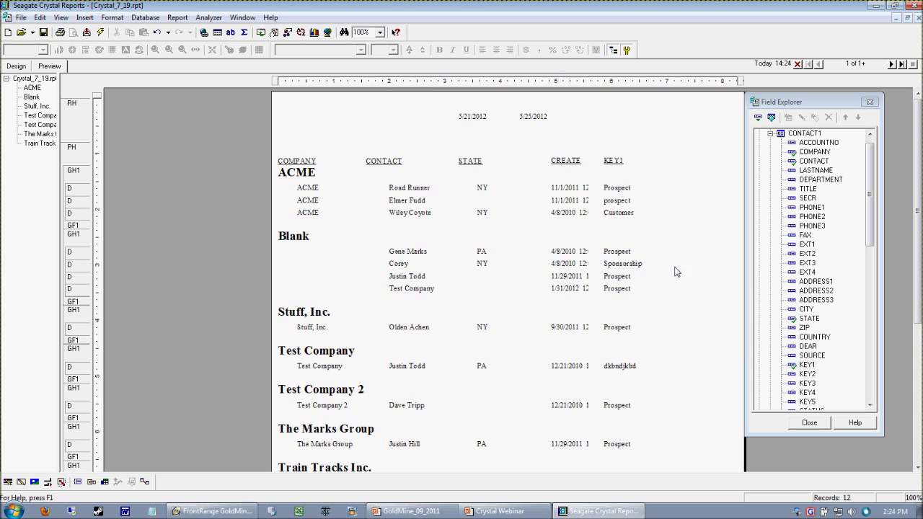
click(626, 264)
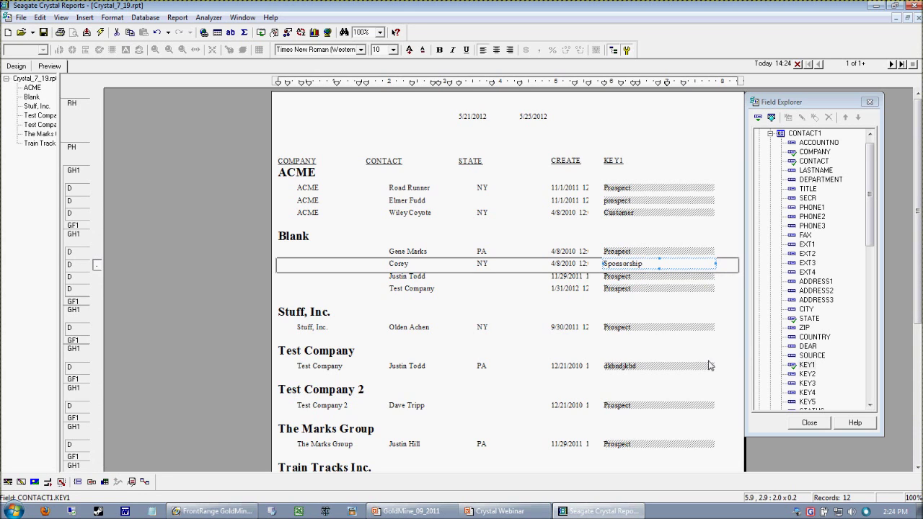
click(431, 304)
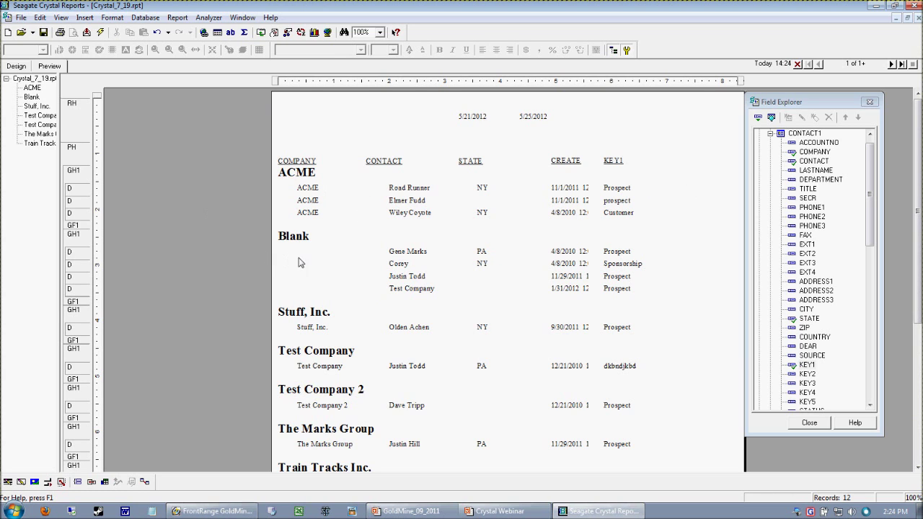
click(293, 236)
click(302, 173)
click(293, 239)
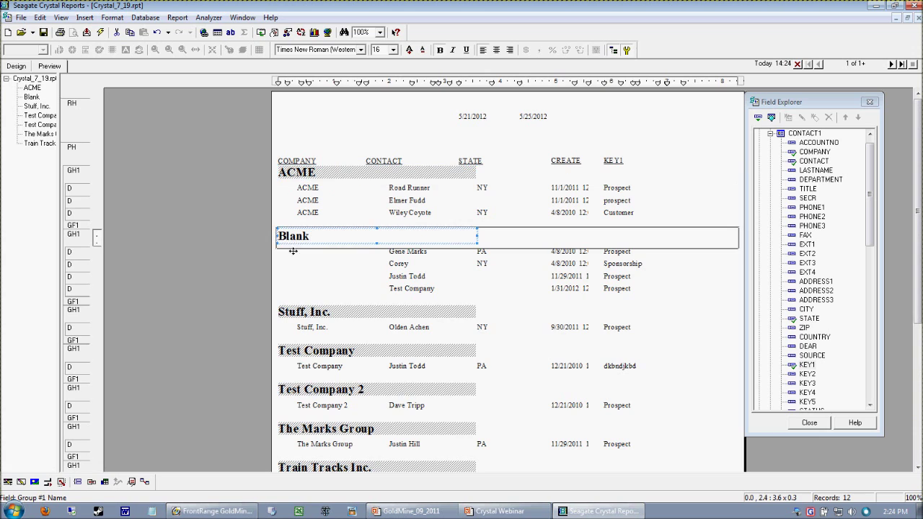
click(311, 312)
click(302, 351)
click(303, 378)
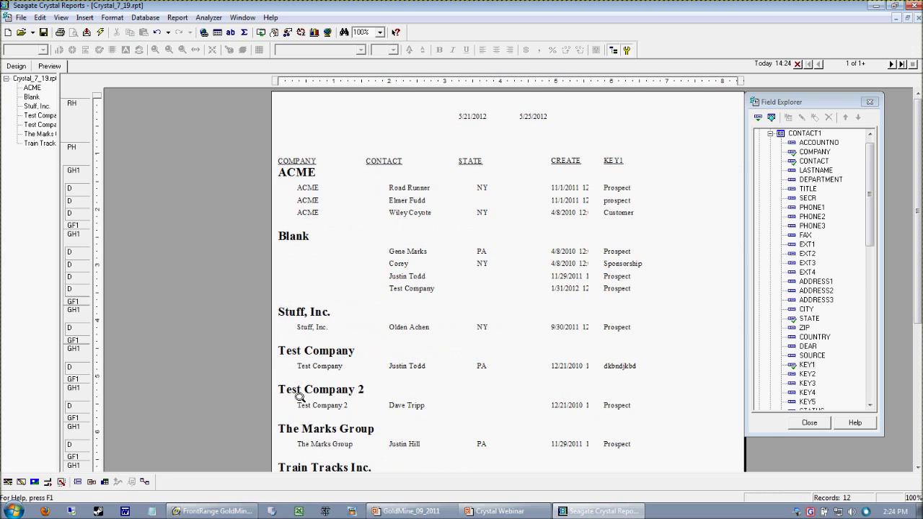
click(19, 66)
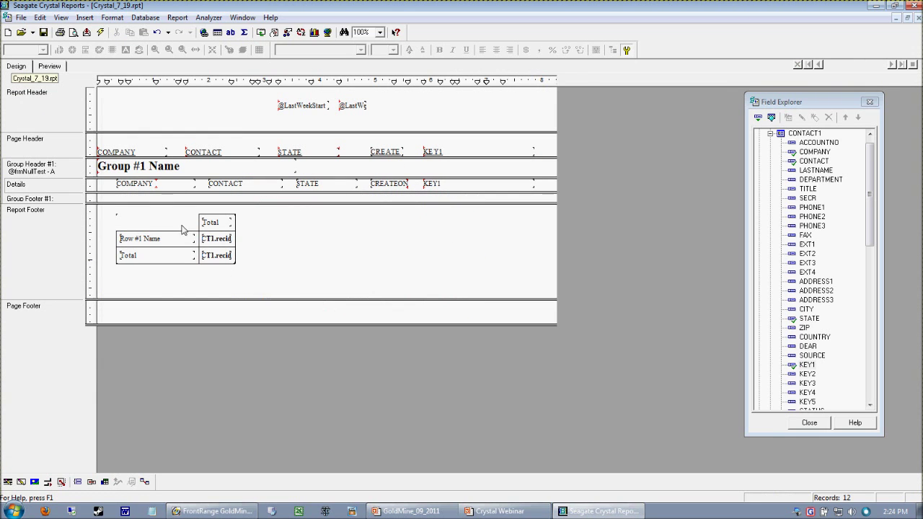
Delete the cross-tab from the Report Footer section
click(151, 222)
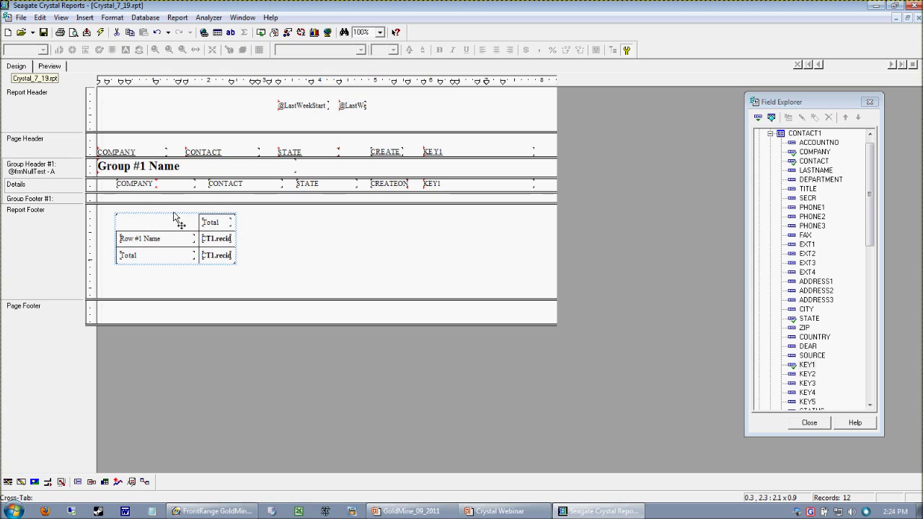
key(Delete)
click(84, 17)
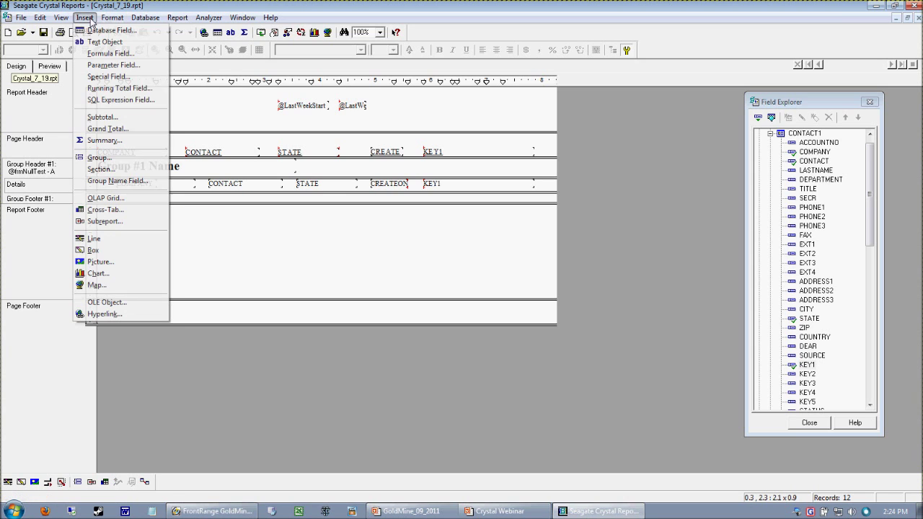
click(134, 140)
drag(447, 132, 489, 115)
click(475, 165)
click(453, 189)
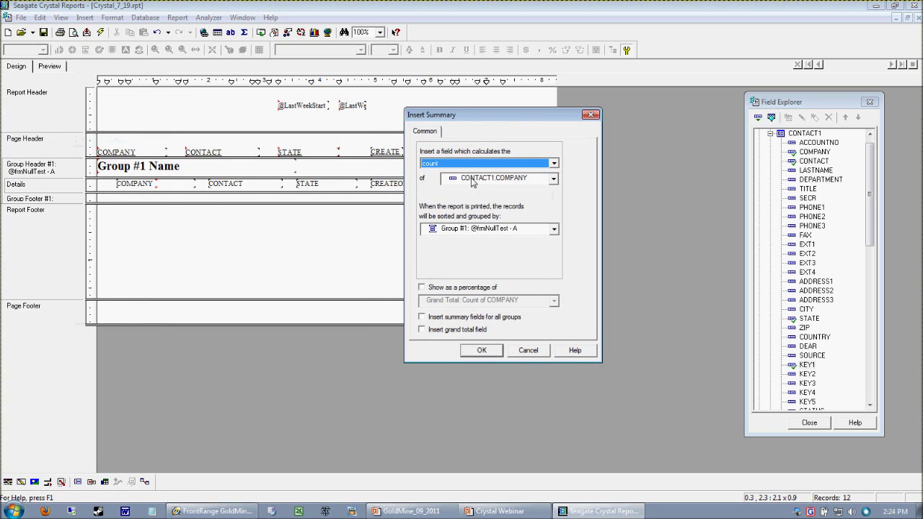
click(472, 180)
click(477, 182)
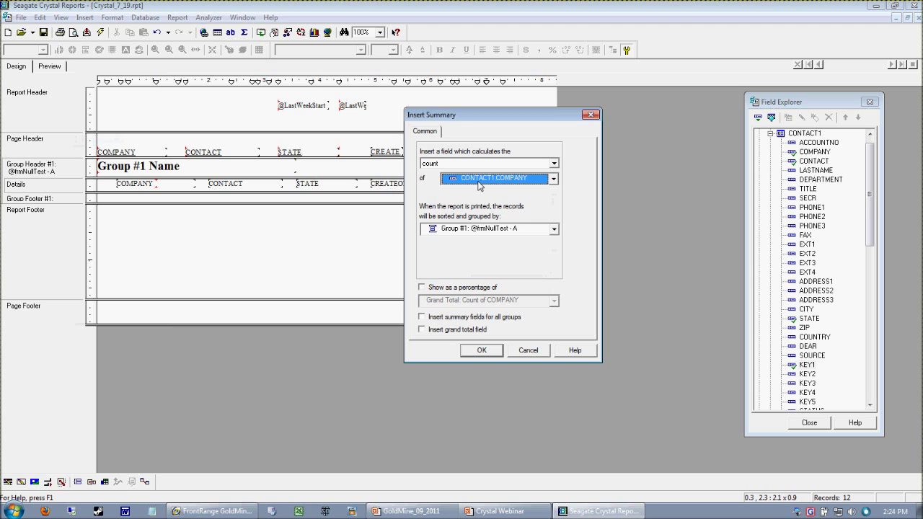
click(495, 229)
click(495, 240)
click(484, 351)
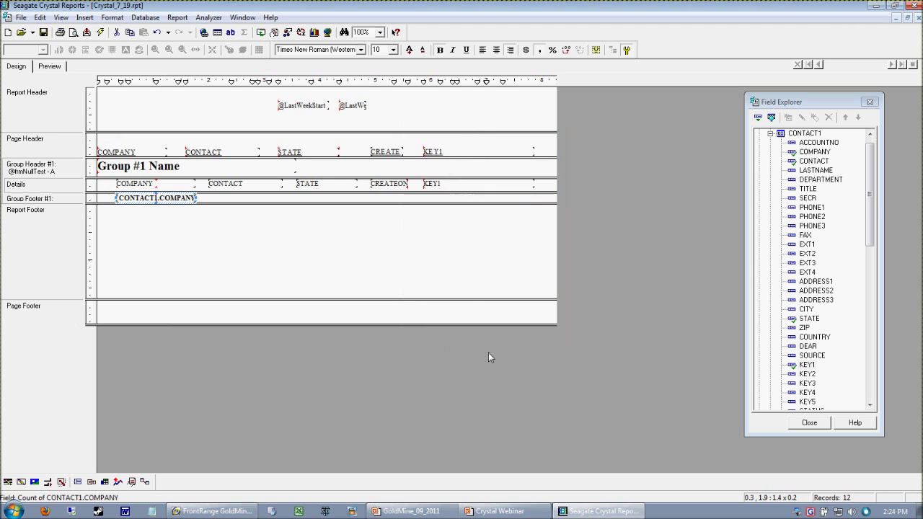
Preview the report and examine the record count beneath each company group
click(49, 66)
click(377, 237)
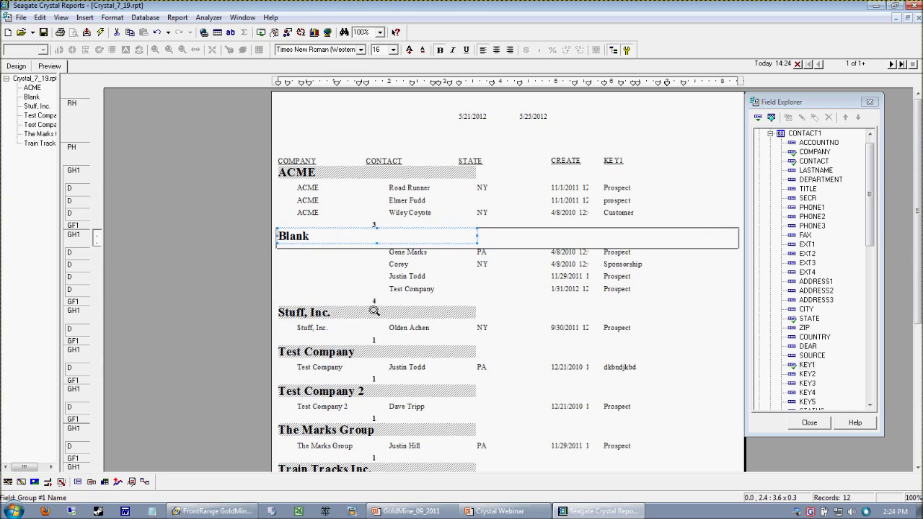
click(374, 341)
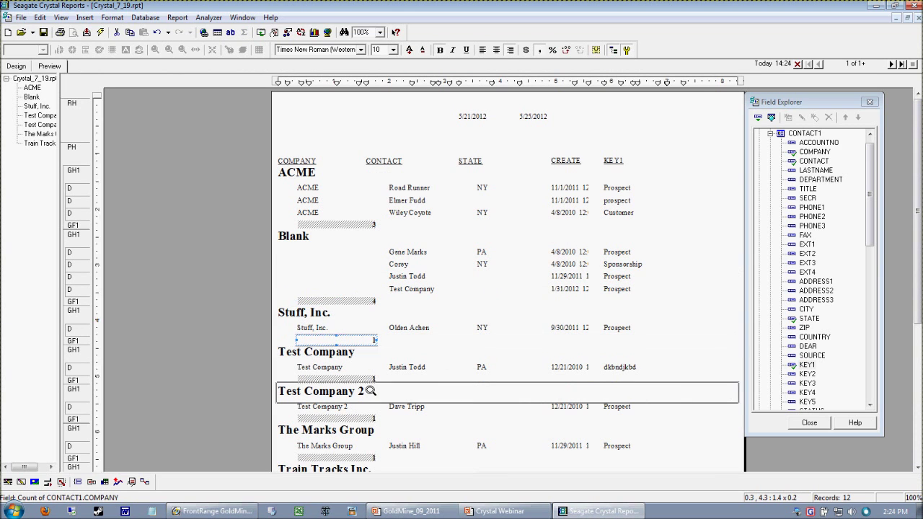
click(373, 367)
click(382, 351)
click(374, 340)
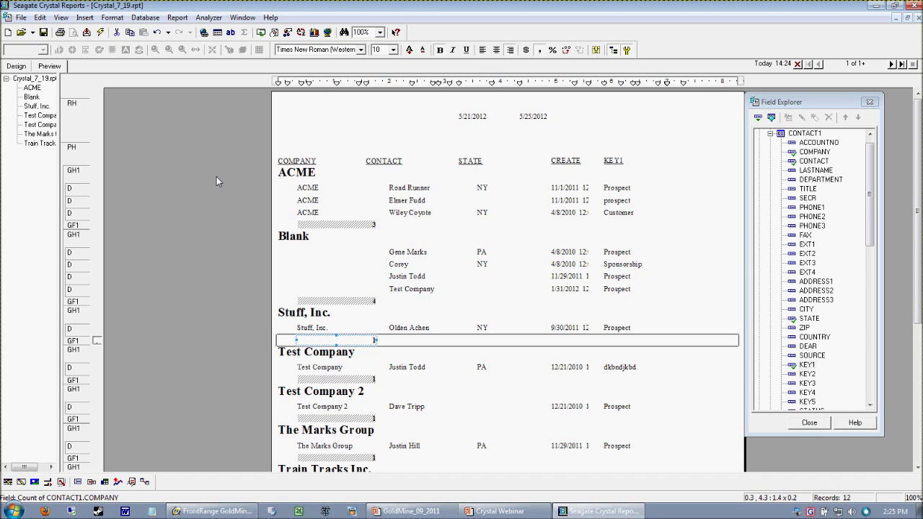
Delete the company count summary from Group Footer #1 in the design layout and collapse the CONTACT1 field list
click(17, 67)
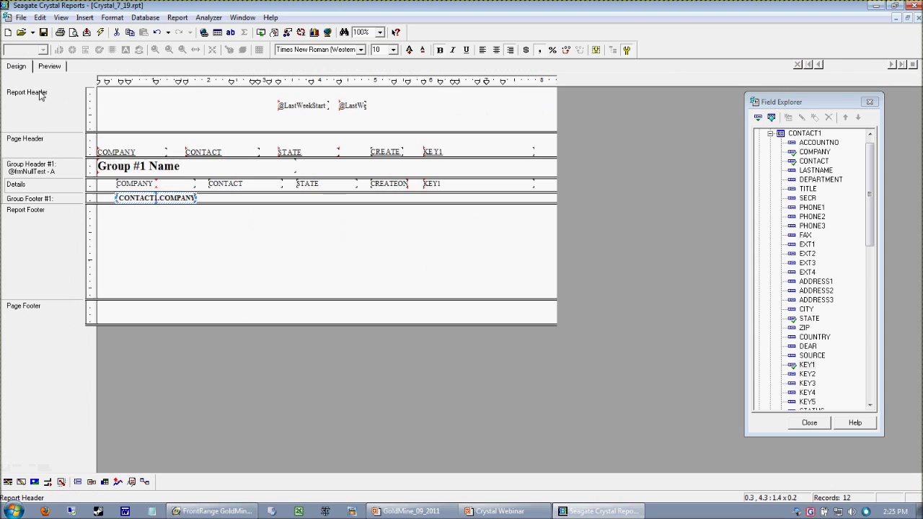
click(153, 202)
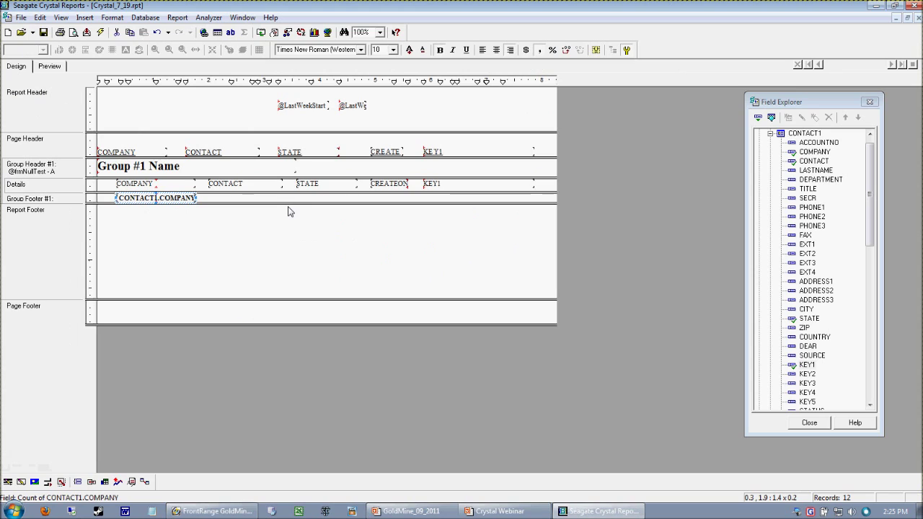
key(Delete)
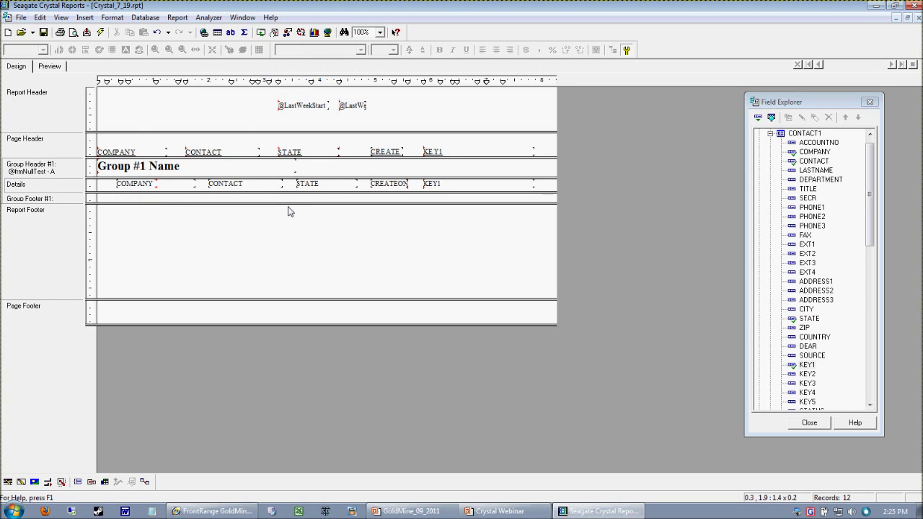
click(772, 135)
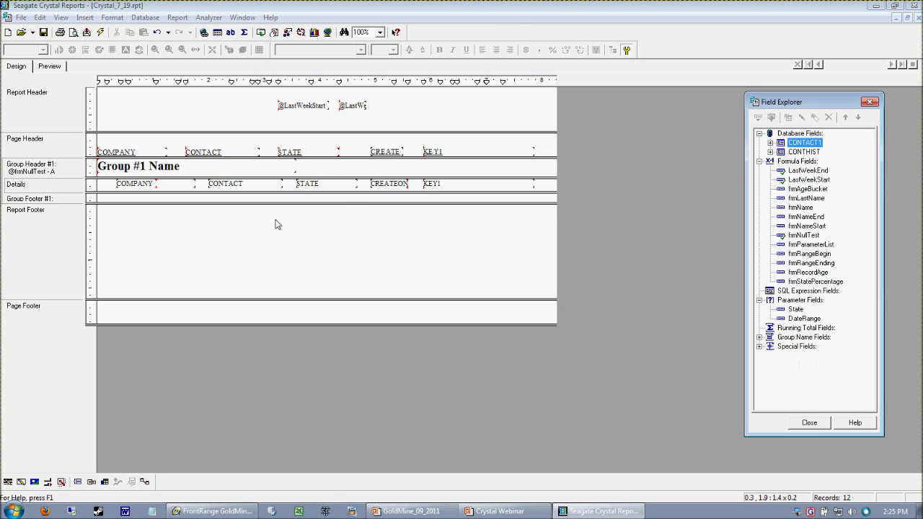
Preview the report and write a Notepad note headed "Counts of records" listing "NY Sponsorships" and "PA Prospects"
click(48, 68)
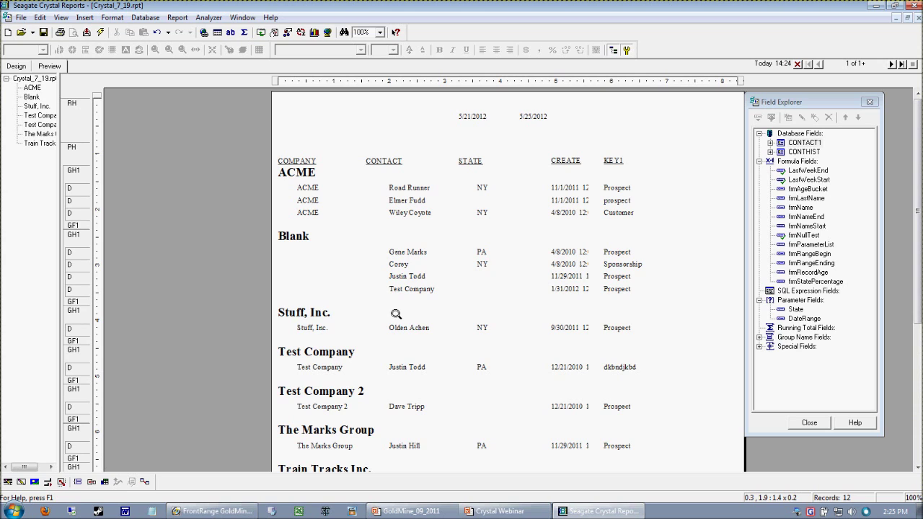
click(153, 513)
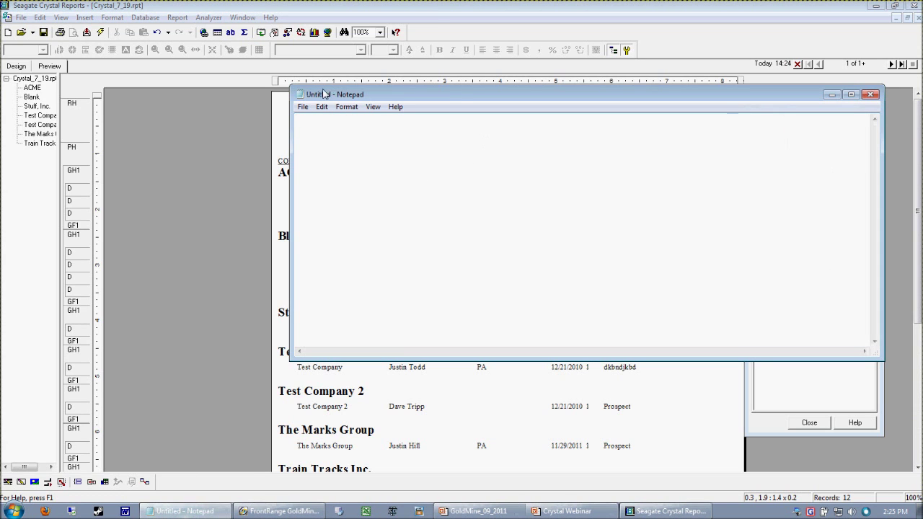
drag(296, 90, 772, 83)
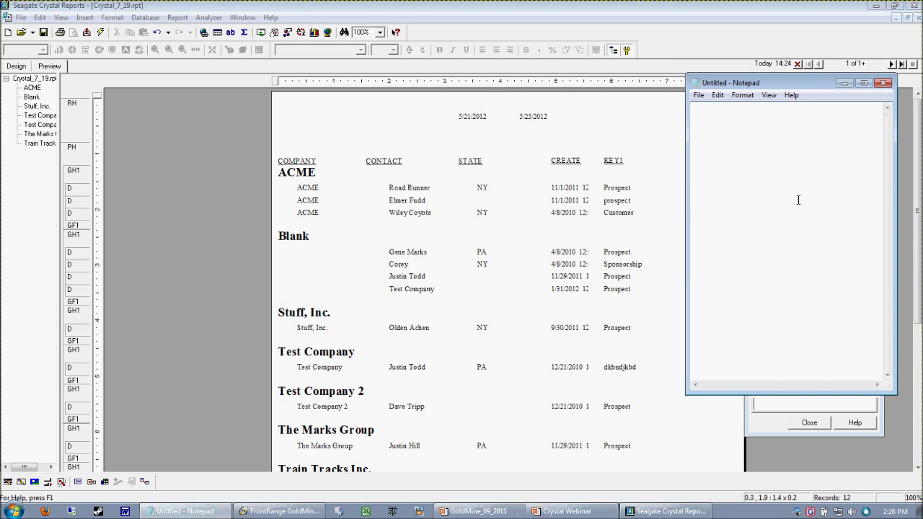
text(Counts of records)
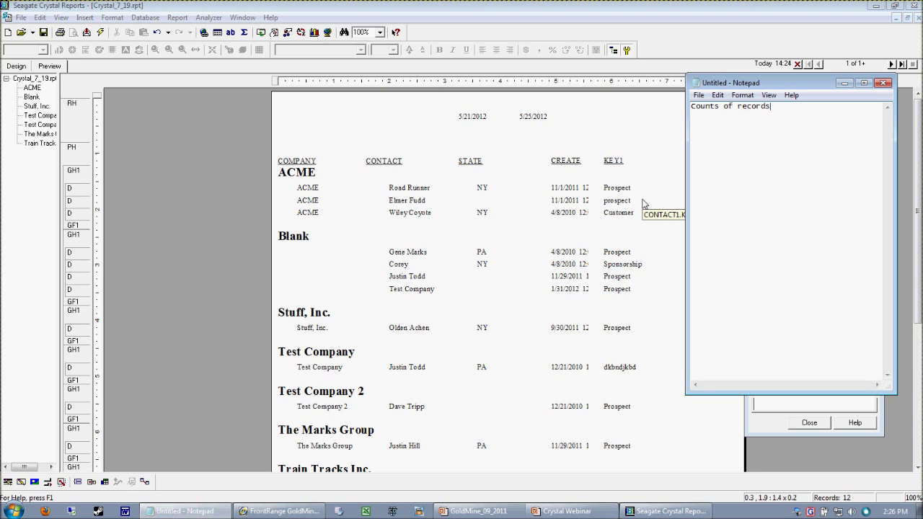
key(Return)
text(- NY Sponsorships - PA)
key(BackSpace)
key(BackSpace)
key(BackSpace)
key(BackSpace)
key(BackSpace)
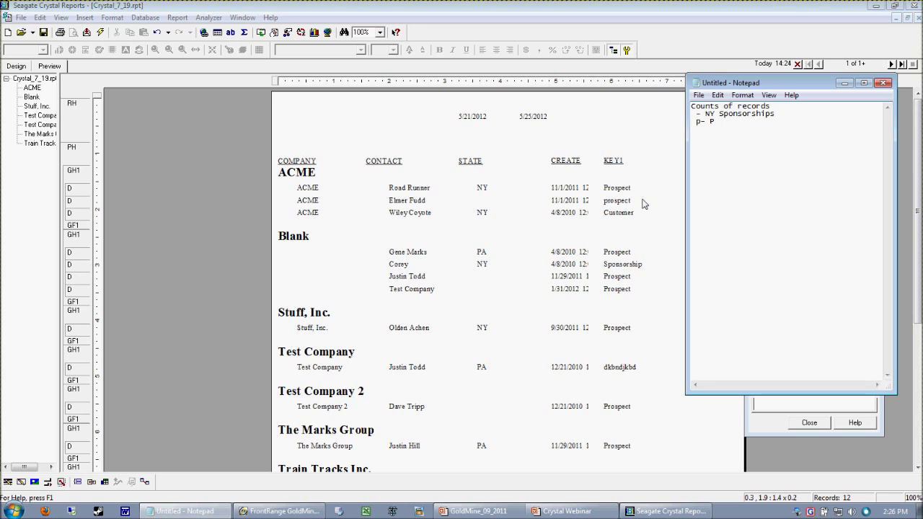
text(- PA Prospects)
Return to the report's design layout and delete the CREATEON field together with its column heading
click(499, 278)
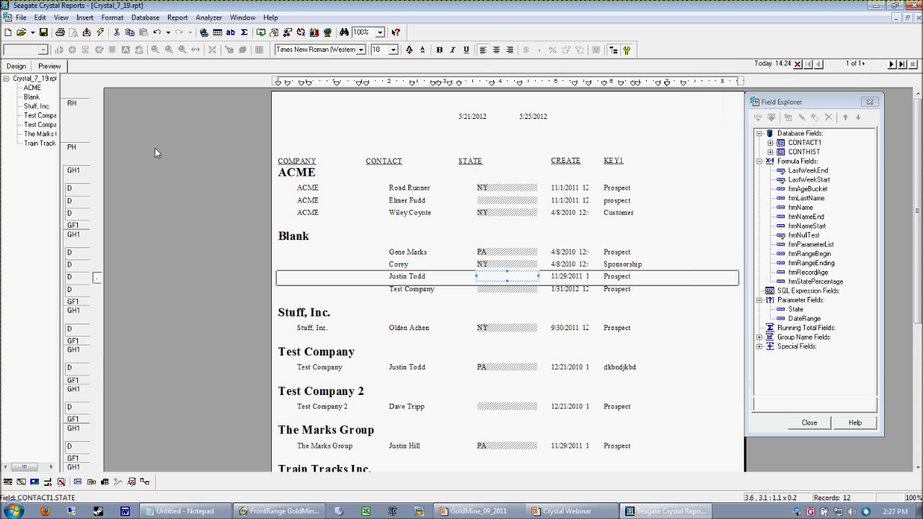
click(15, 65)
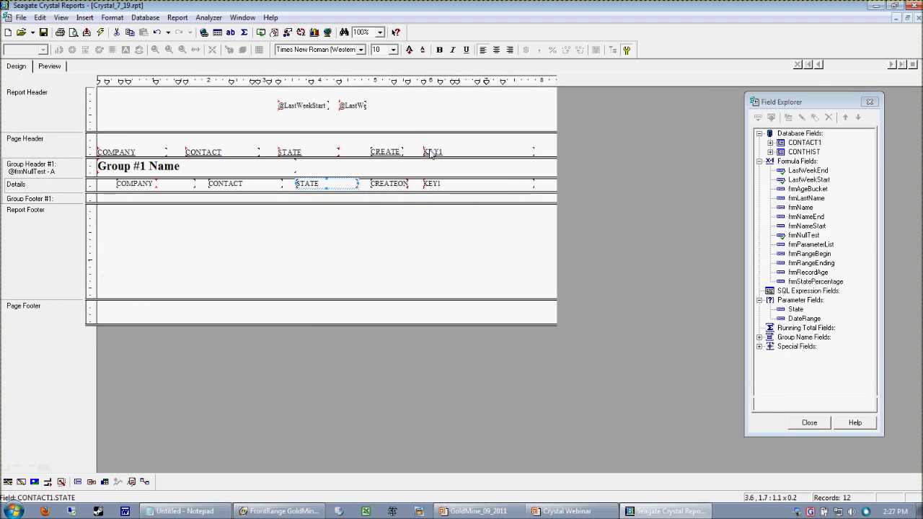
click(436, 192)
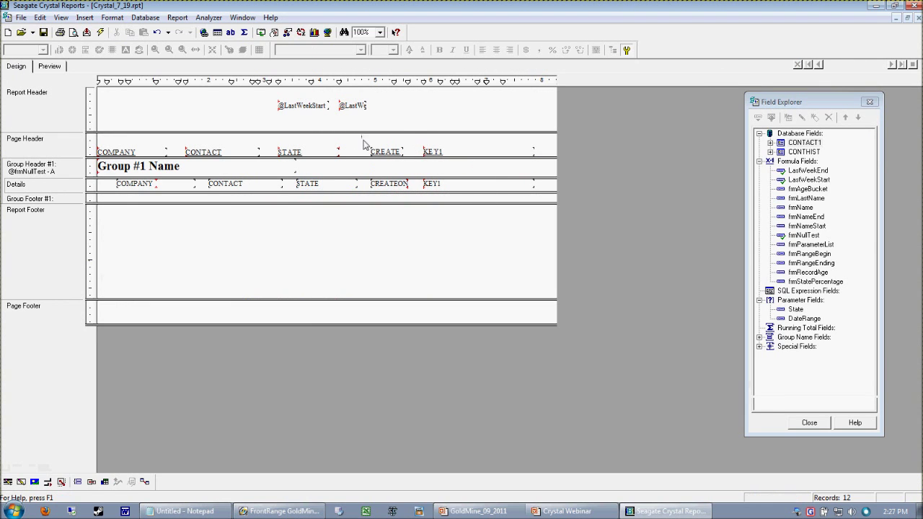
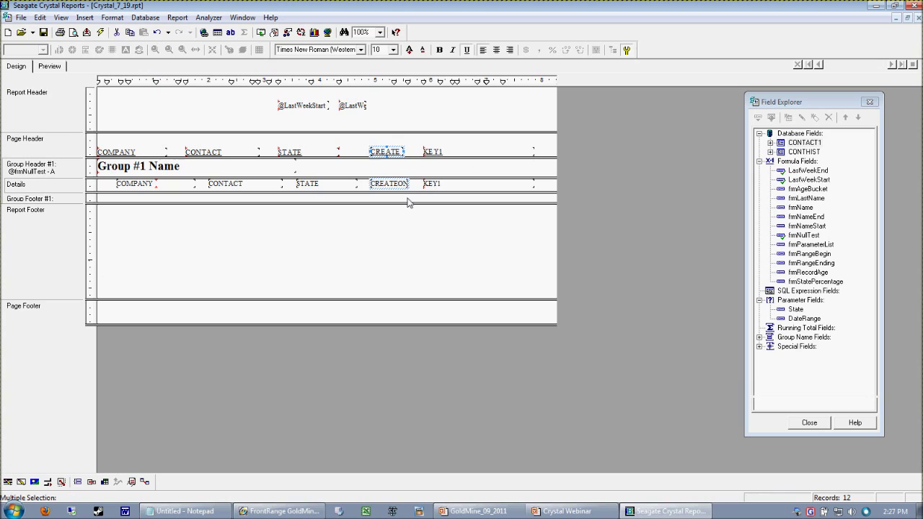
Shift the KEY1 field and its heading left beside the STATE column and narrow both to a short column
drag(411, 141, 506, 207)
key(Left)
key(Left)
key(Left)
key(Left)
key(Left)
key(Left)
key(Left)
key(Left)
key(Left)
key(Left)
key(Left)
key(Left)
key(Left)
key(Left)
key(Left)
key(Left)
key(Left)
key(Left)
key(Left)
key(Left)
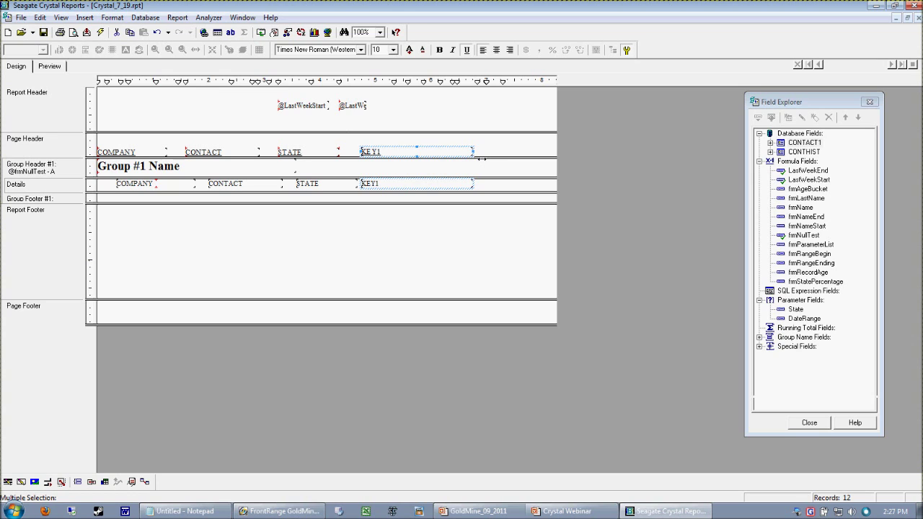
drag(474, 157, 395, 160)
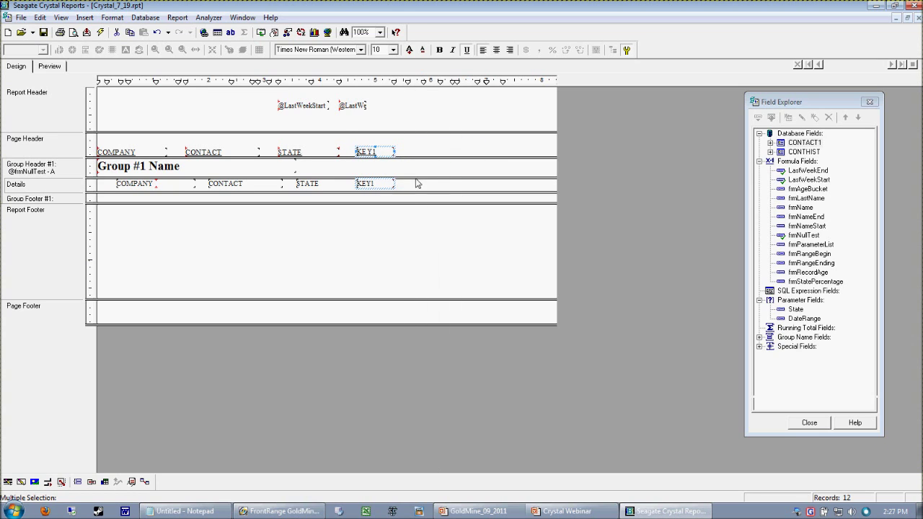
click(449, 158)
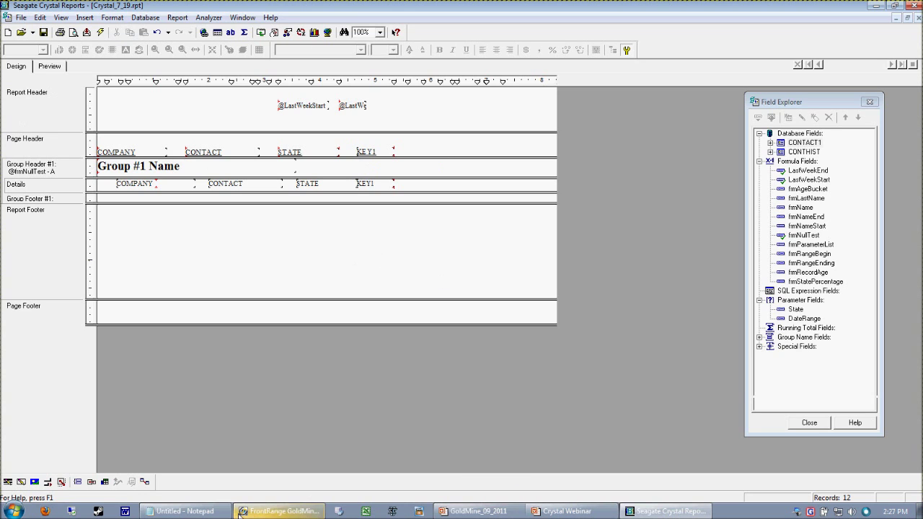
Review the "NY Sponsorships" line in the Notepad note and return to the report design
click(183, 511)
drag(710, 116, 784, 117)
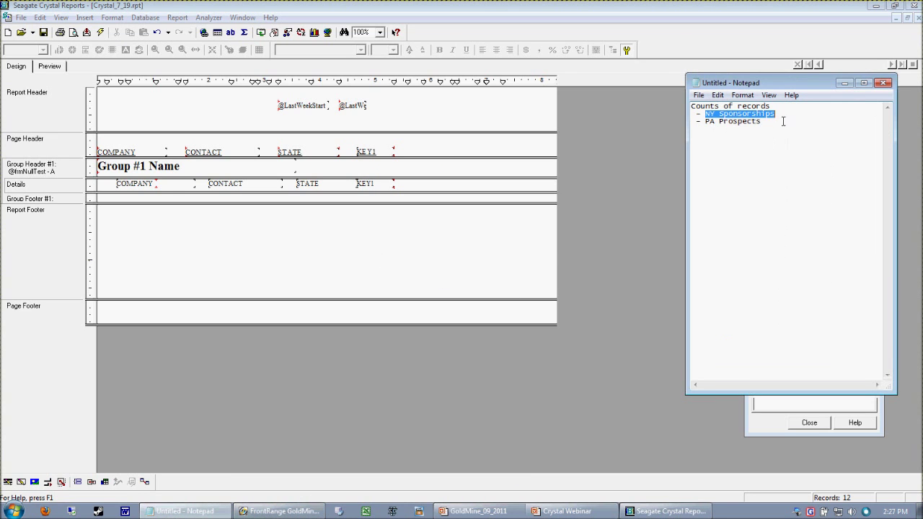
click(469, 216)
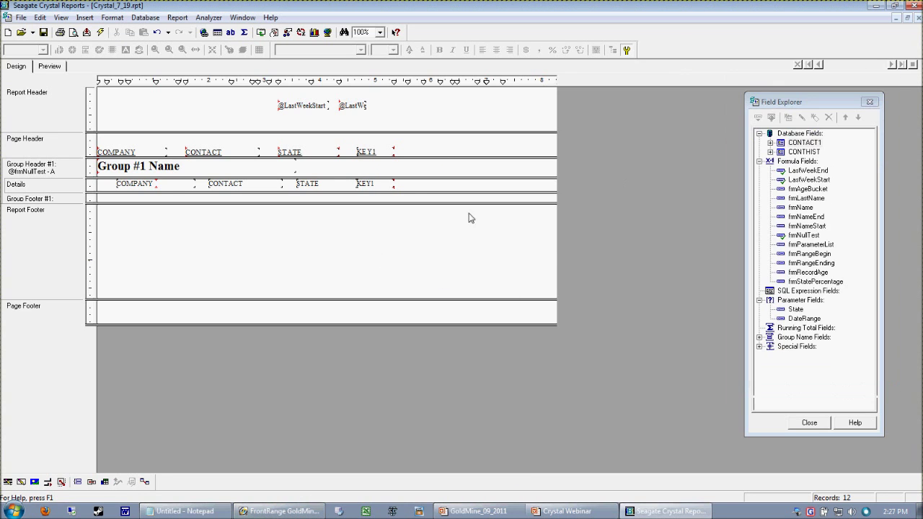
Create a new formula field named frmNYRecords and open it for editing
click(778, 163)
right_click(777, 163)
click(826, 203)
drag(810, 242, 657, 226)
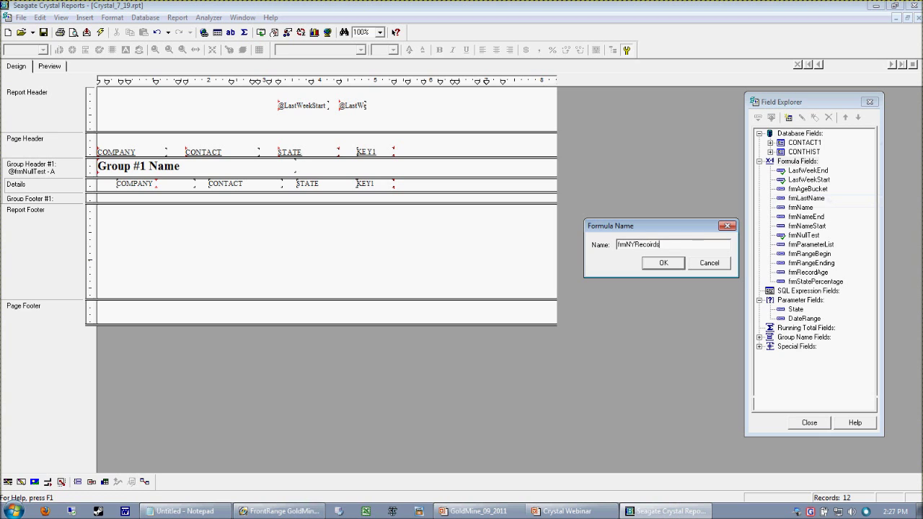
text(frmNYRecords)
click(664, 262)
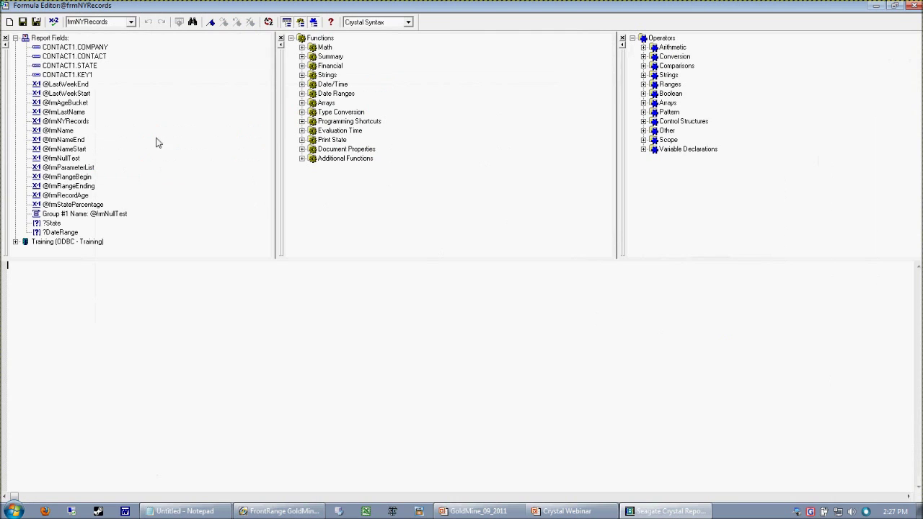
Enter the formula {CONTACT1.STATE} = "NY" AND {CONTACT1.KEY1} = "Sponsorship", then save and close it
double_click(65, 66)
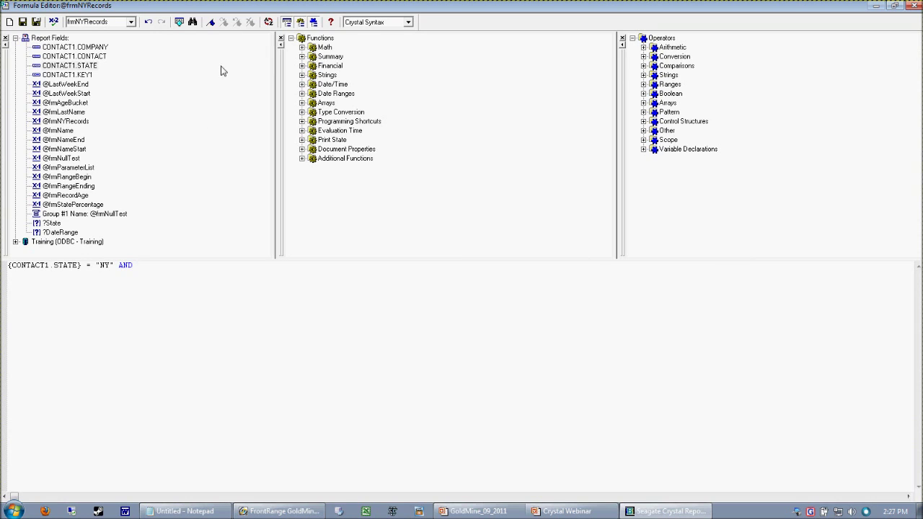
click(80, 76)
double_click(79, 78)
text(= "Sponsorship")
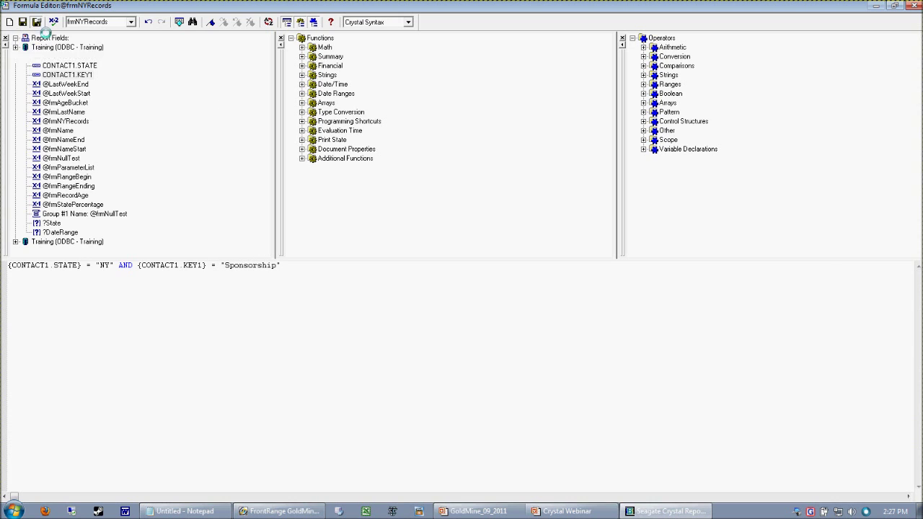
click(36, 23)
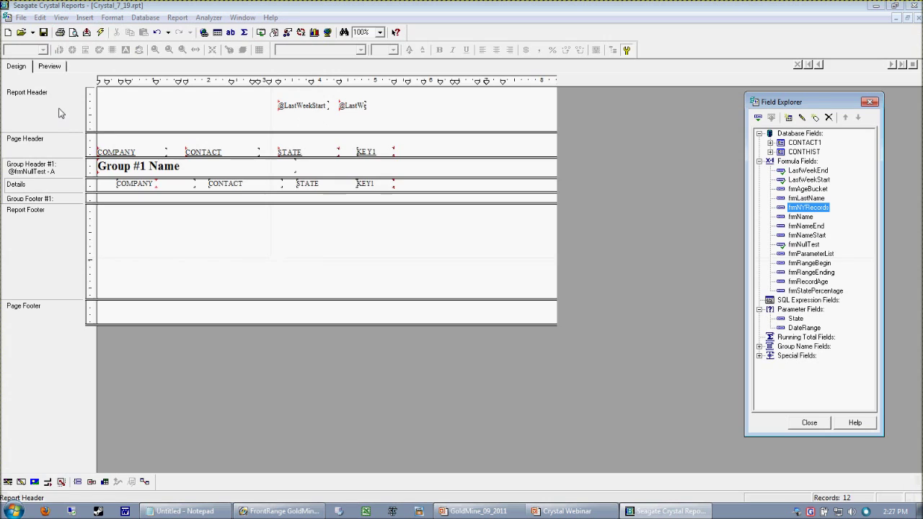
Reopen frmNYRecords and wrap its condition as an IF statement ending in THEN 1 ELSE 0
right_click(806, 208)
click(804, 261)
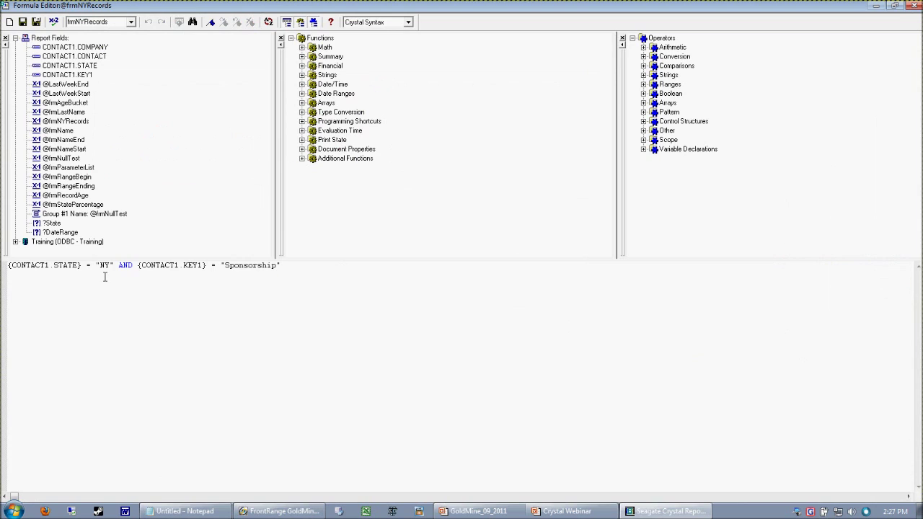
drag(95, 271, 130, 271)
click(197, 271)
drag(196, 272, 216, 271)
click(275, 272)
key(ctrl+Home)
text(IF)
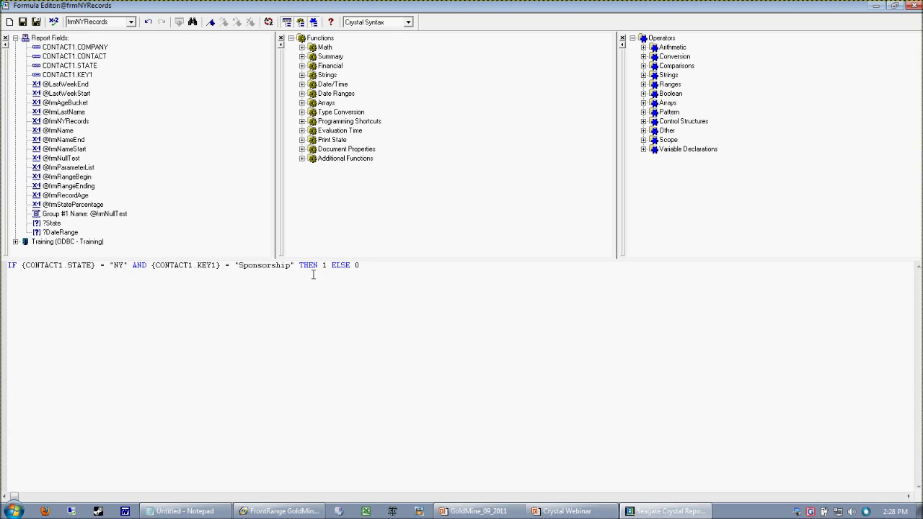
drag(27, 269, 294, 273)
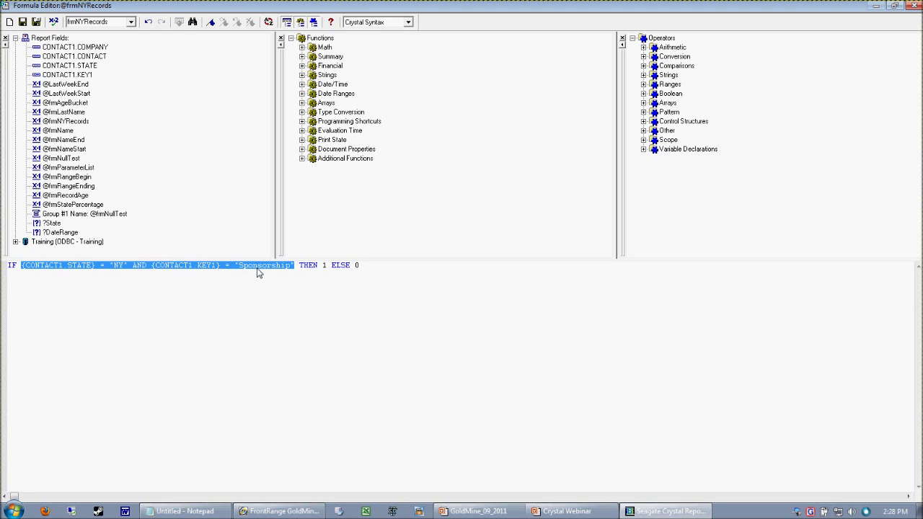
double_click(324, 267)
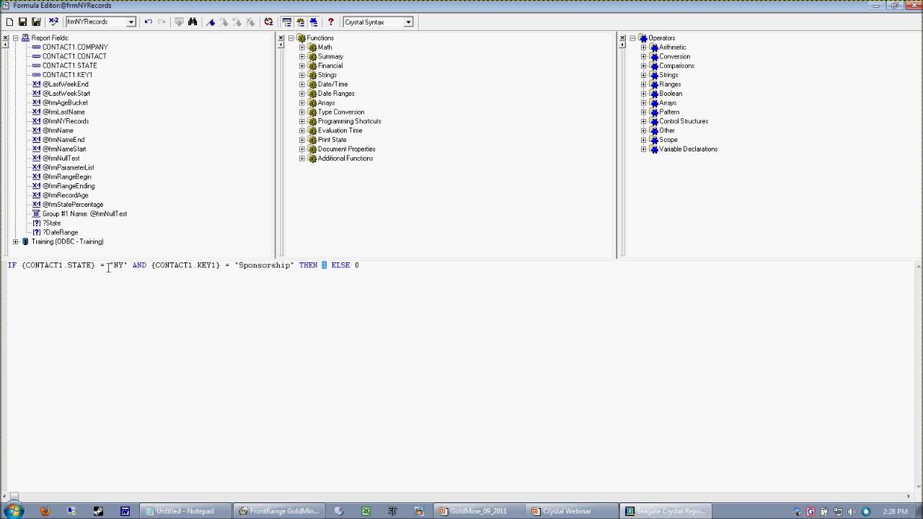
Save and close the frmNYRecords formula, and place the field in the Details section after KEY1
double_click(357, 267)
click(37, 22)
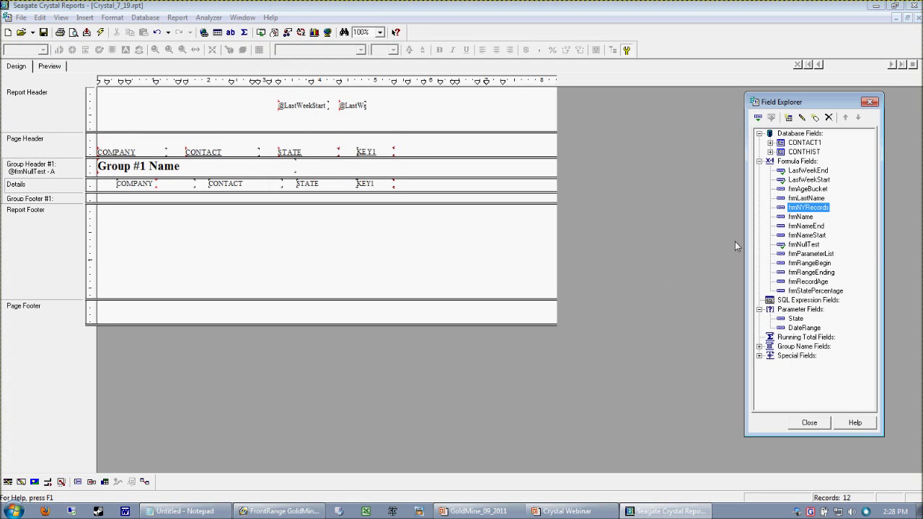
drag(801, 207, 406, 184)
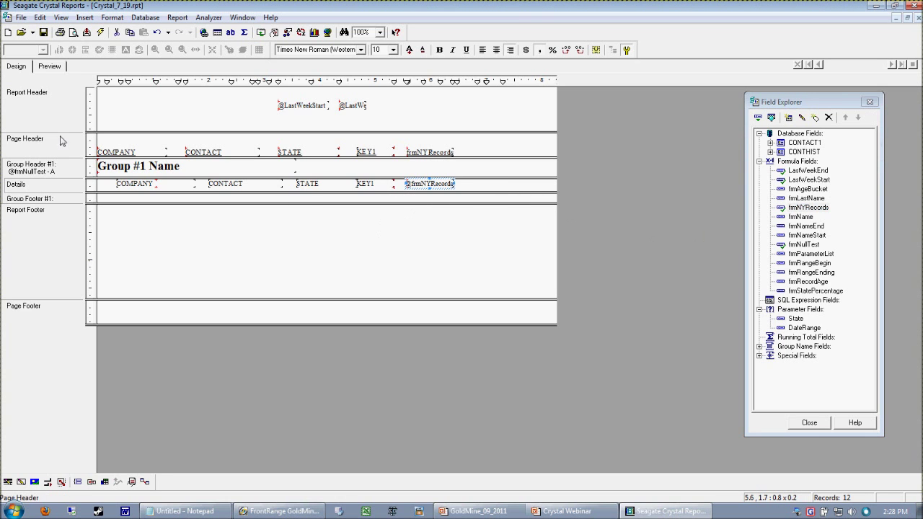
Preview the report and examine the frmNYRecords value on each record against its state and KEY1
click(49, 67)
click(626, 267)
click(626, 276)
click(626, 288)
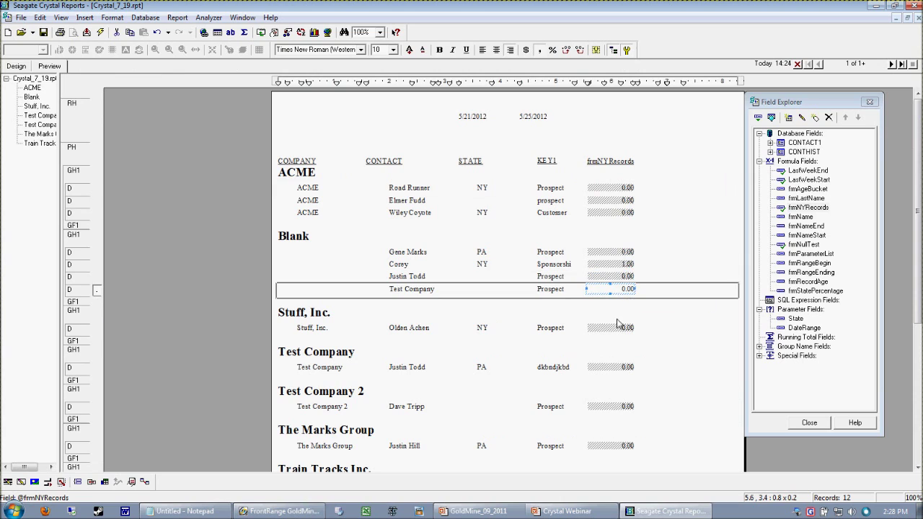
click(622, 331)
click(618, 370)
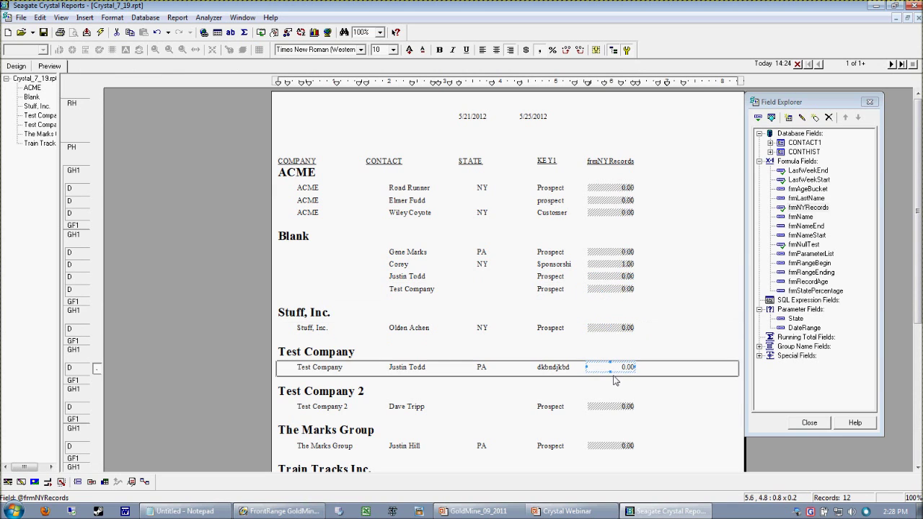
click(615, 408)
click(613, 447)
click(628, 408)
click(626, 369)
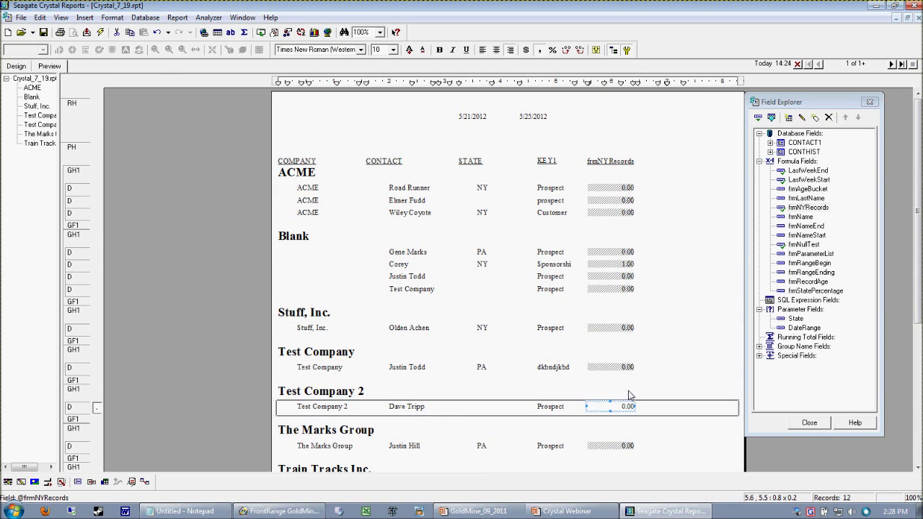
click(625, 329)
click(613, 288)
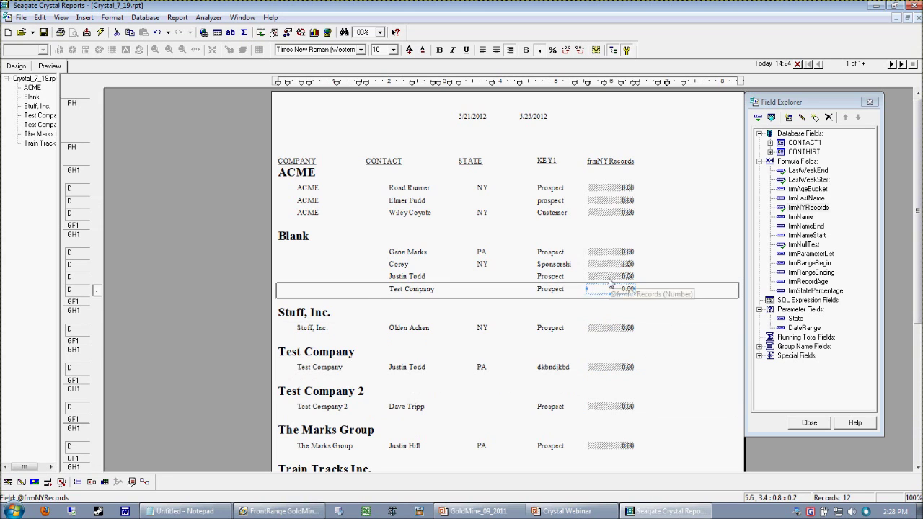
click(613, 276)
click(613, 264)
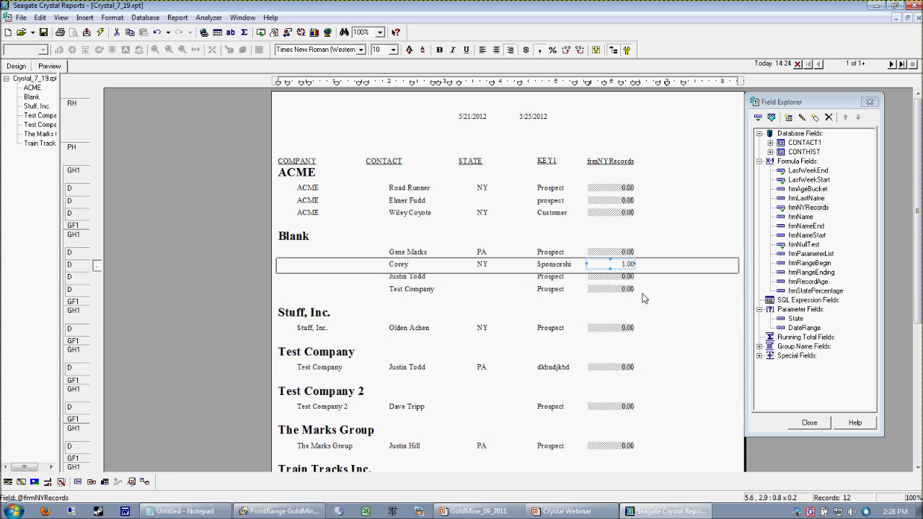
Open the frmNYRecords formula from the preview, review its condition and THEN 1 ELSE 0 parts beside the report, and close it
right_click(605, 265)
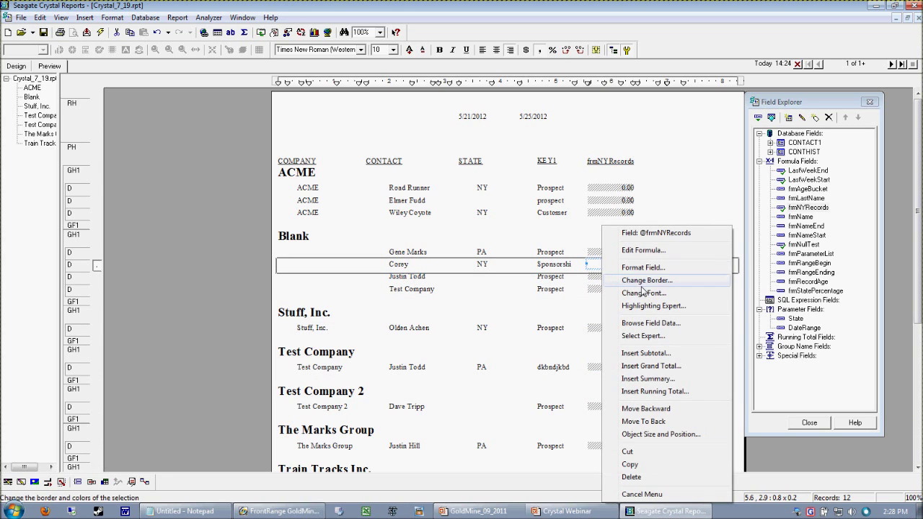
click(645, 250)
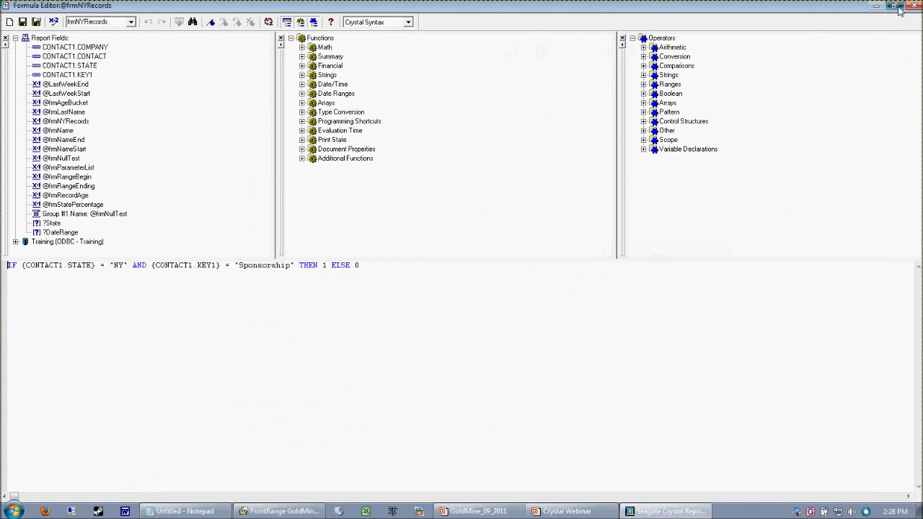
click(900, 9)
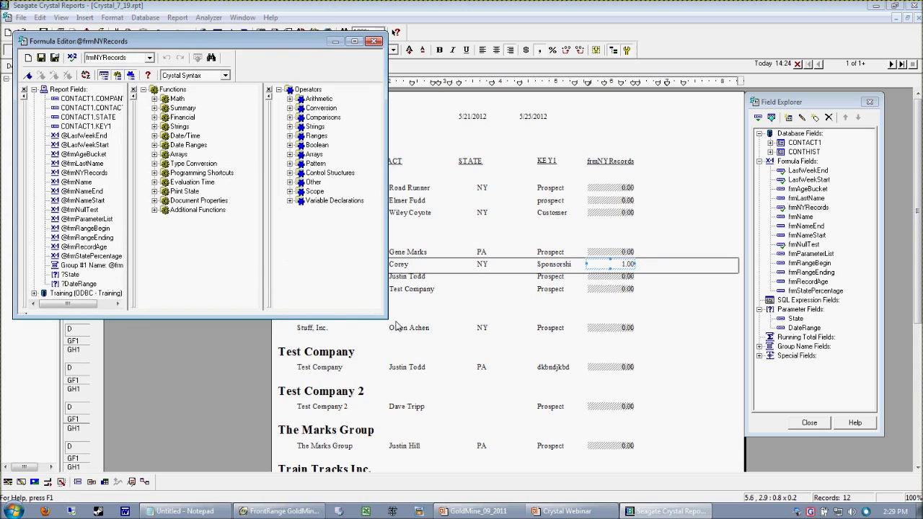
drag(393, 320, 462, 395)
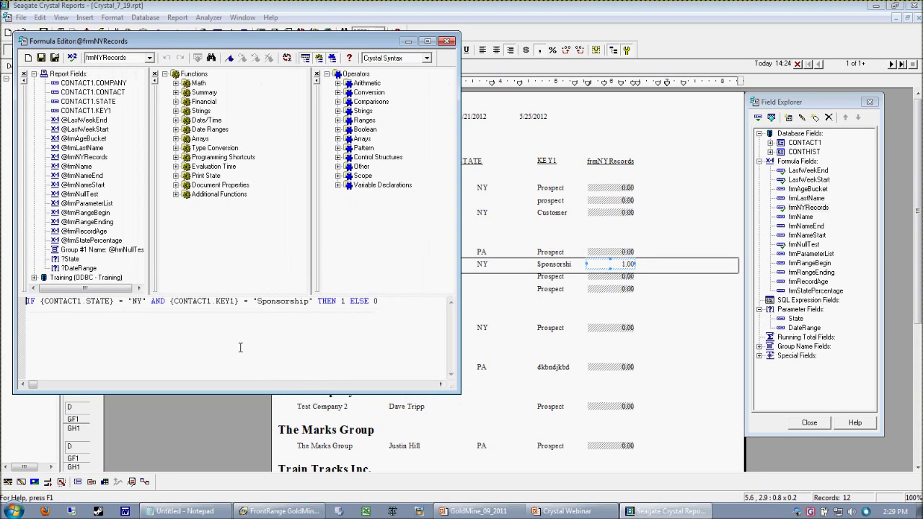
drag(134, 305, 376, 304)
click(262, 308)
drag(254, 306, 377, 306)
click(307, 312)
double_click(344, 304)
click(448, 41)
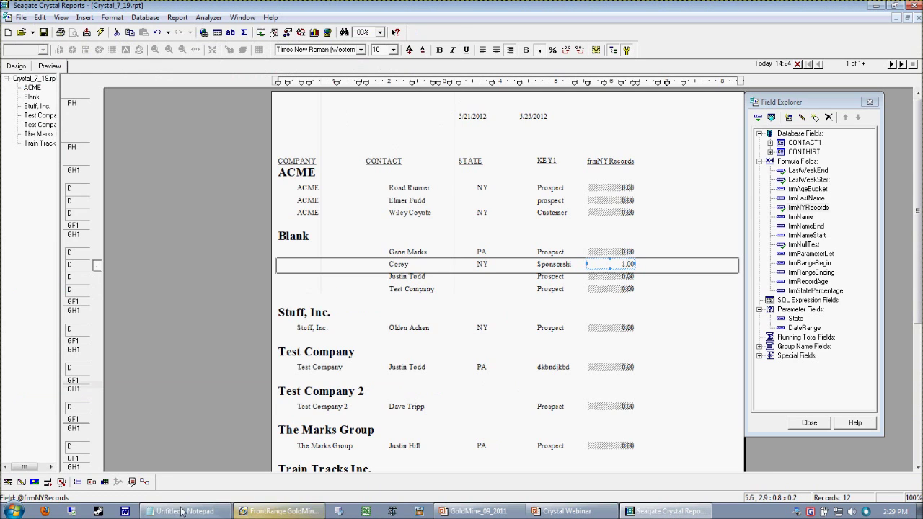
Check the list of required record counts in the Notepad note and return to the report
click(185, 511)
click(184, 511)
click(185, 511)
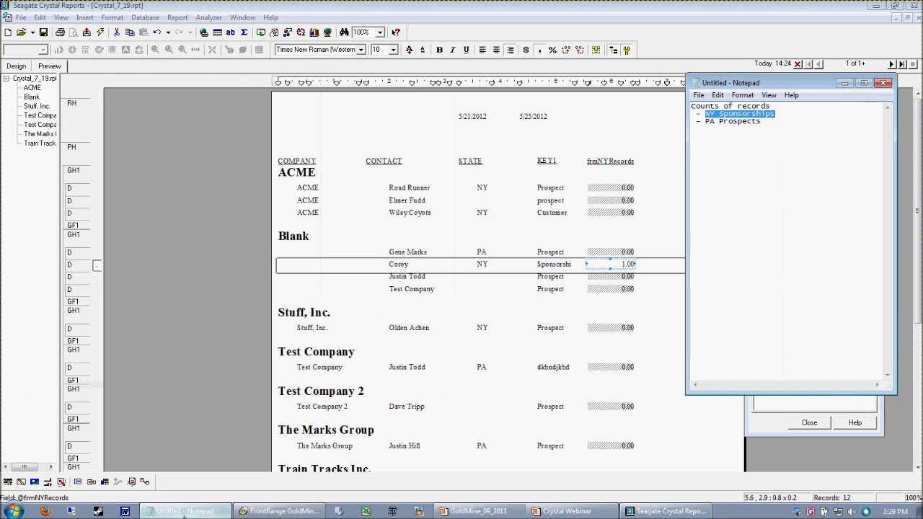
click(185, 512)
Create a new formula field named frmPArecords and open it for editing
right_click(784, 163)
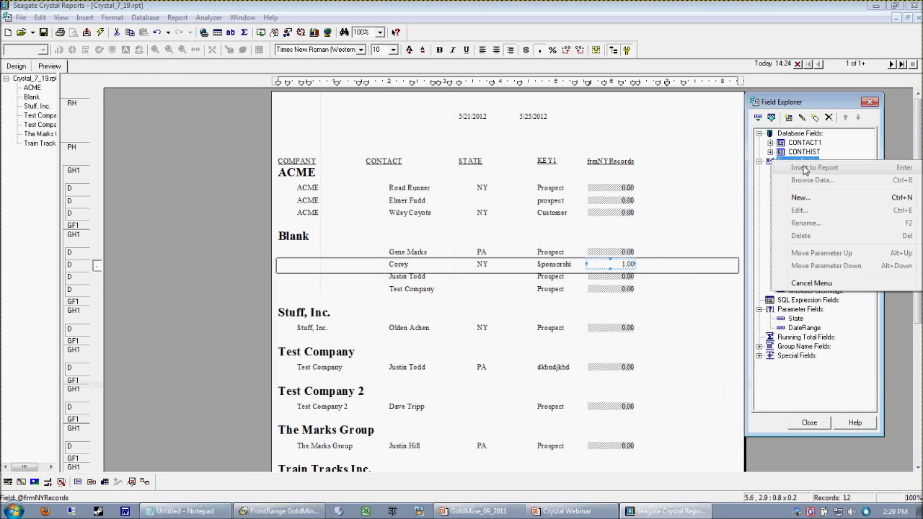
click(779, 193)
drag(747, 243, 685, 274)
text(frmPArecords)
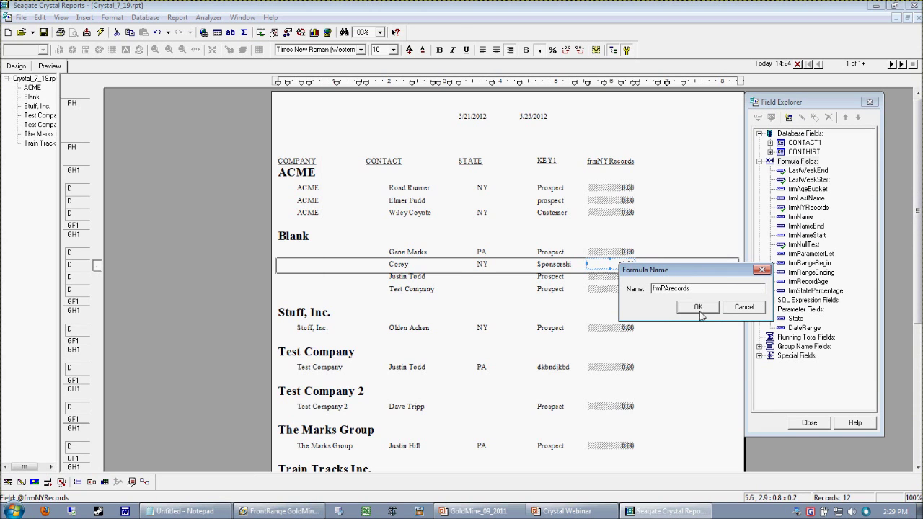
click(698, 307)
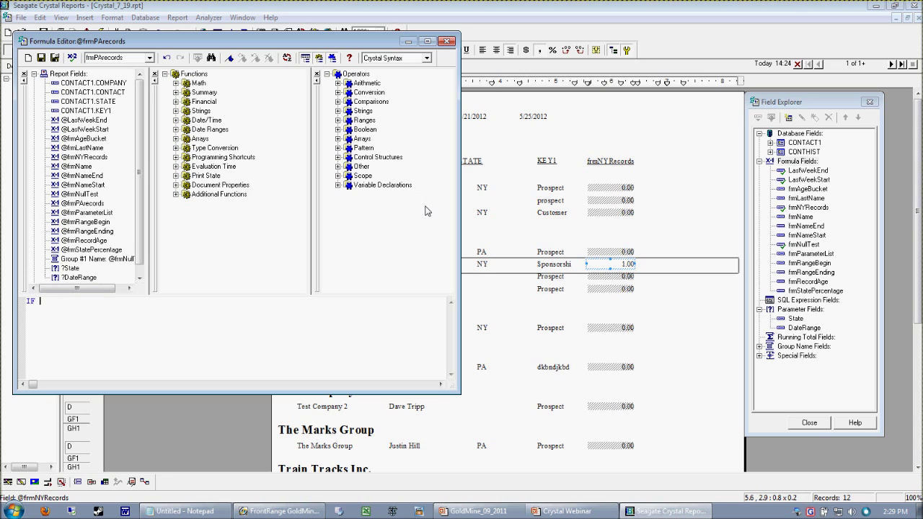
Enter the formula IF {CONTACT1.STATE} = "PA" AND {CONTACT1.KEY1} = "Prospect" THEN 1 ELSE 0, then save and close it
click(76, 102)
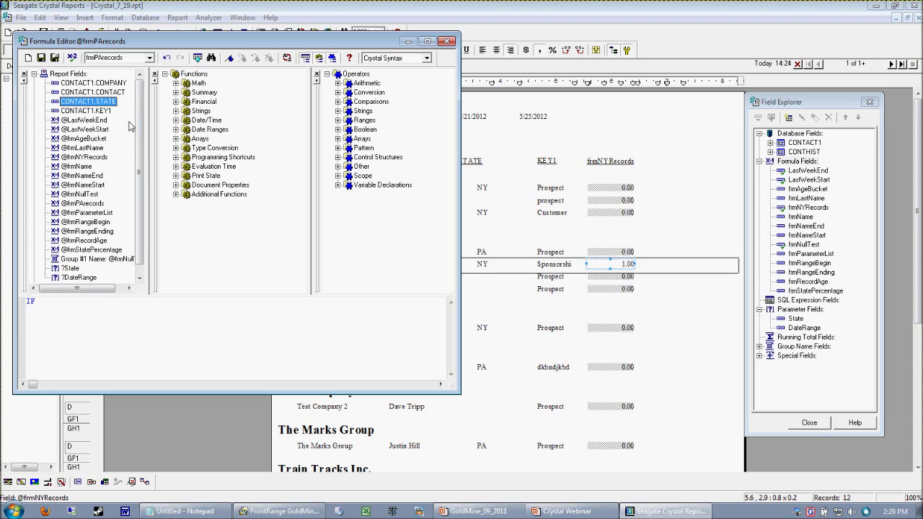
double_click(105, 102)
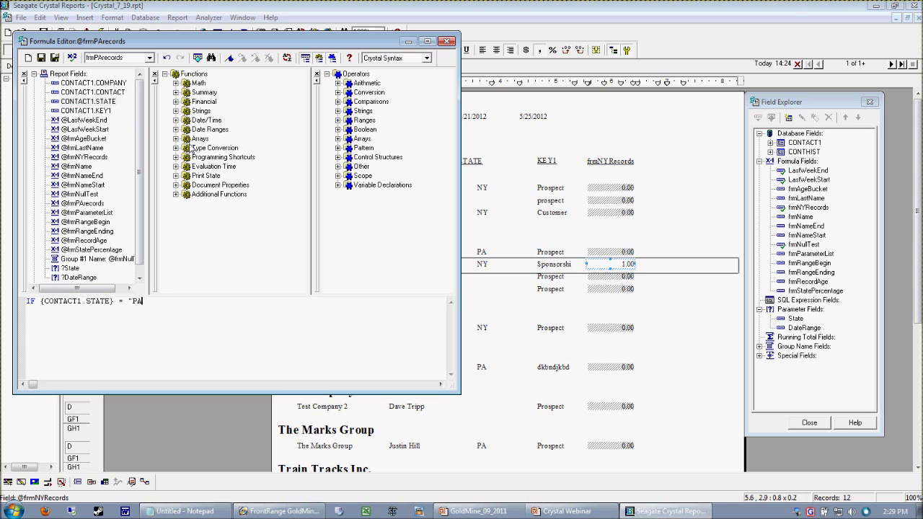
double_click(97, 111)
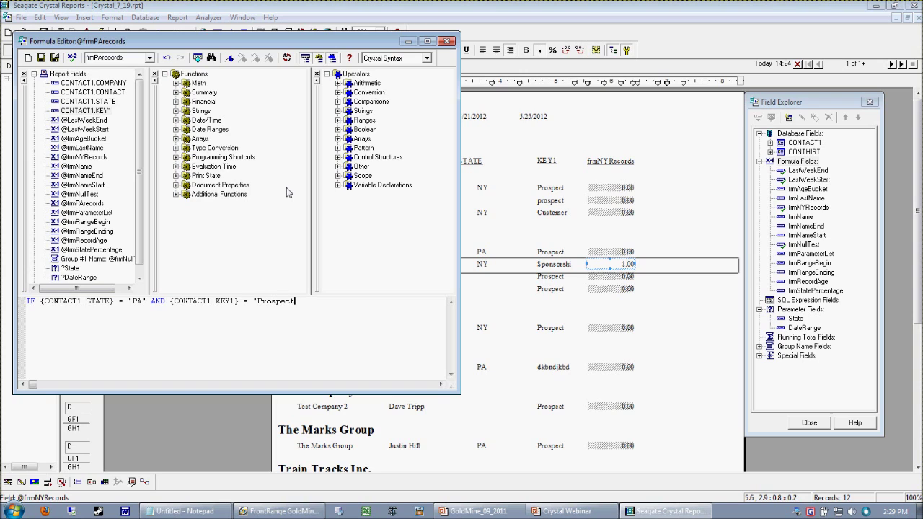
text(THEN 1 ELSE 0)
click(54, 57)
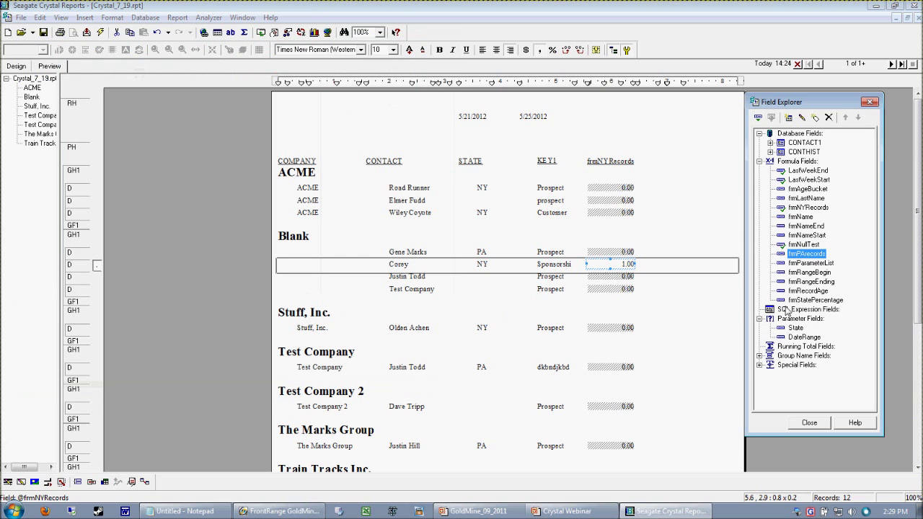
Place frmPArecords in the Details section to the right of frmNYRecords and align it with that row
drag(815, 253, 651, 264)
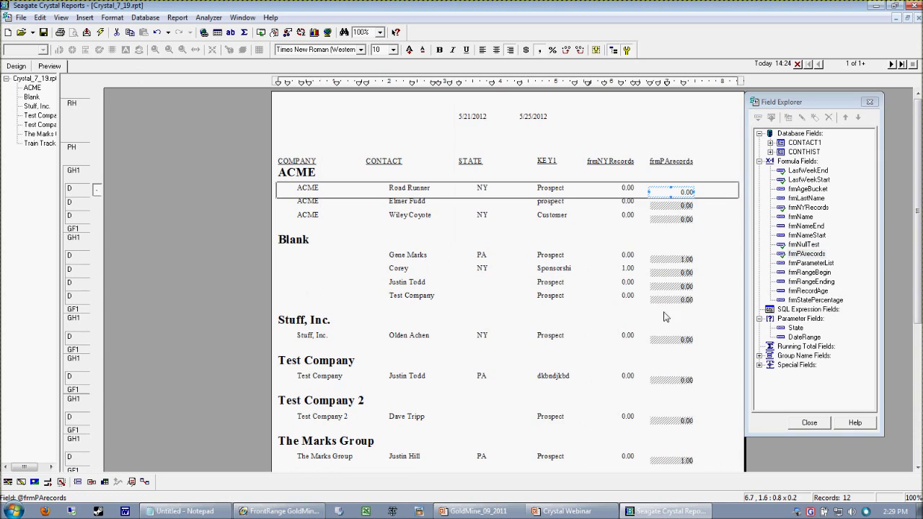
click(16, 66)
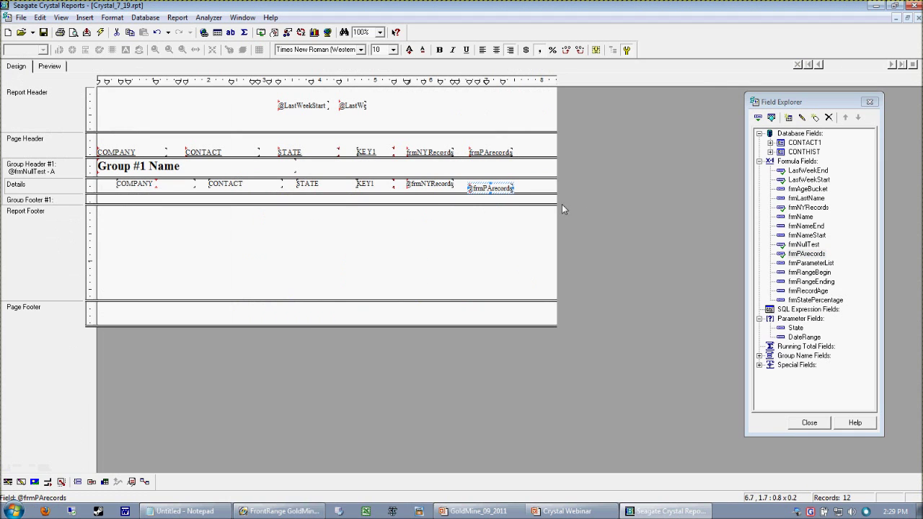
drag(483, 190, 484, 187)
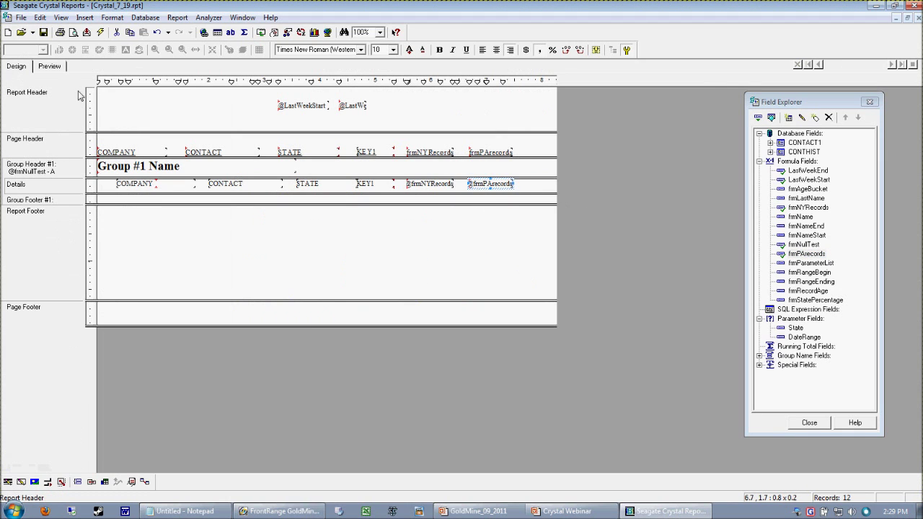
Preview the report and examine the frmNYRecords and frmPArecords values across the records
click(51, 67)
click(603, 257)
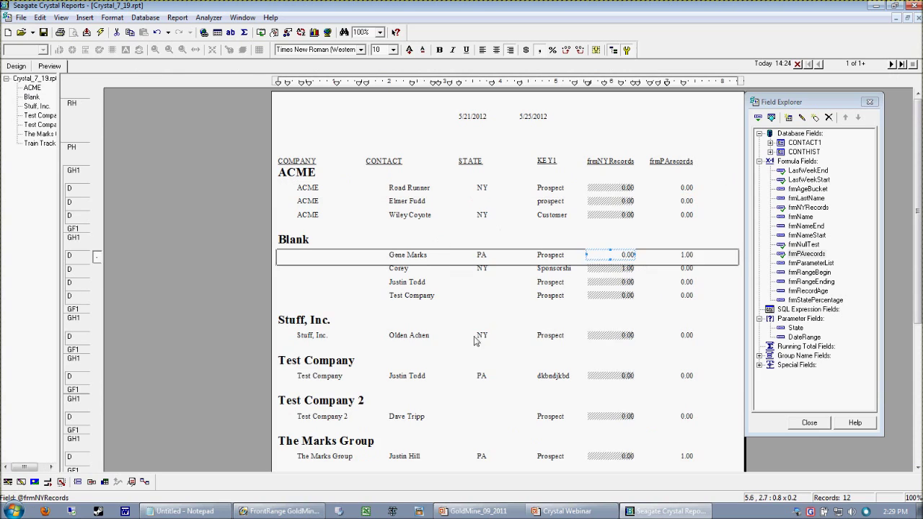
click(664, 320)
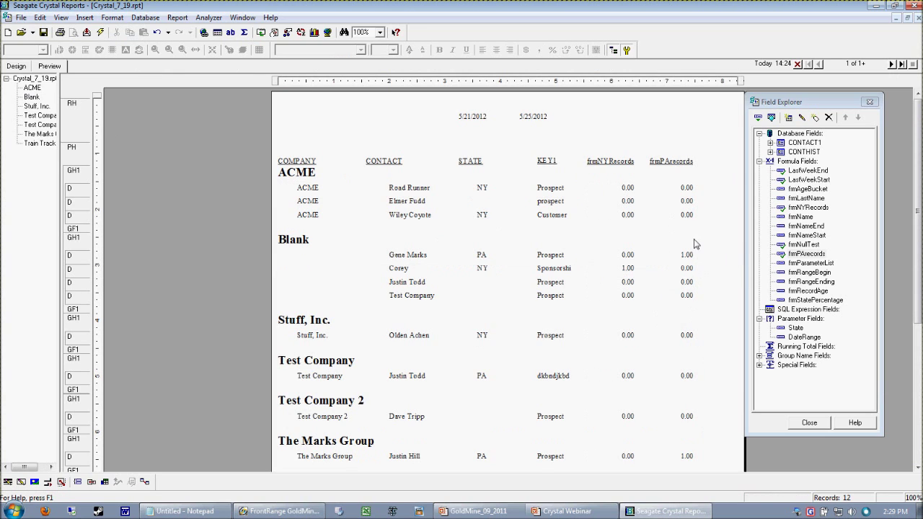
click(694, 458)
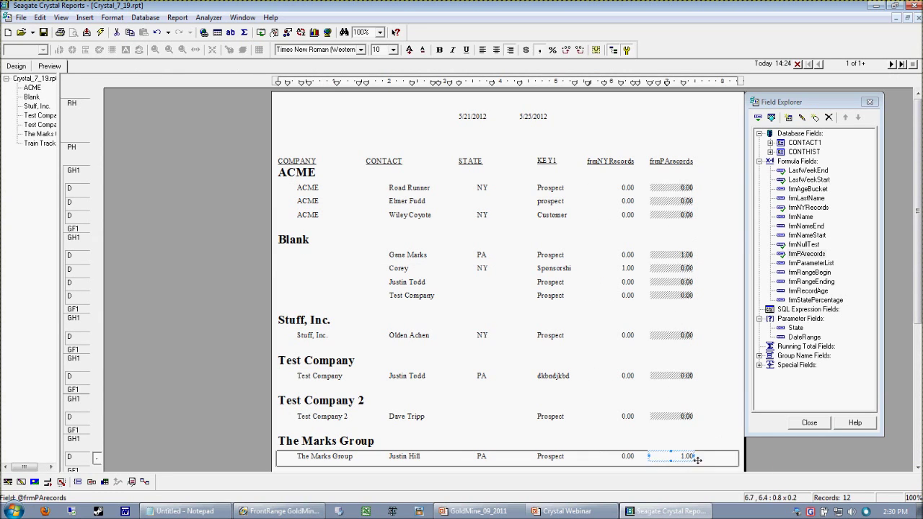
click(684, 256)
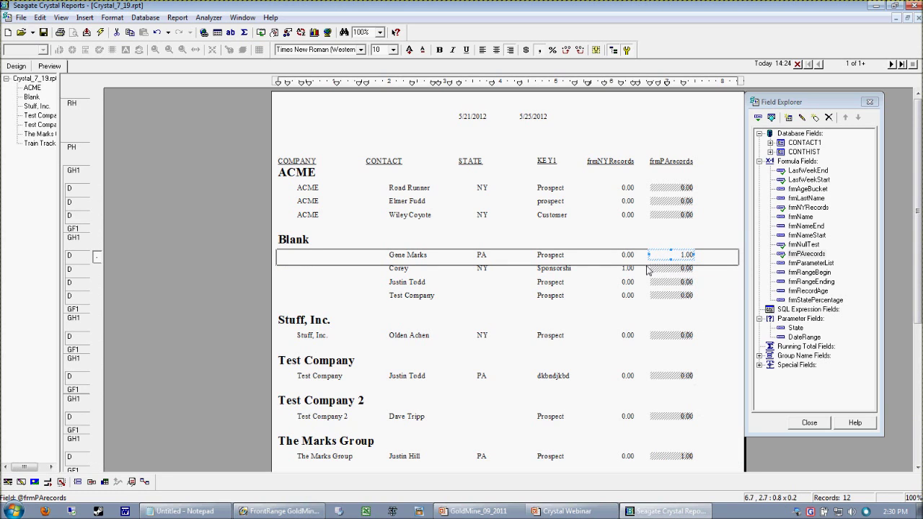
click(662, 333)
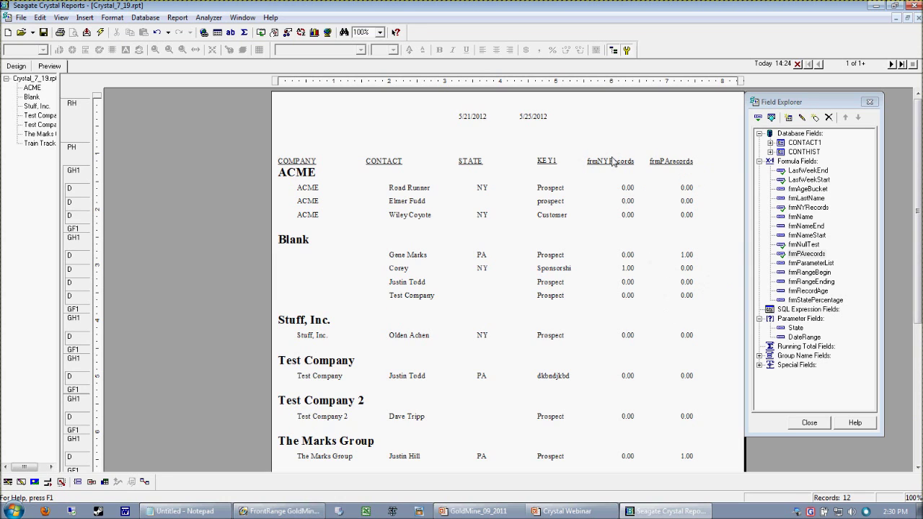
scroll(687, 308, down, 5)
scroll(663, 346, up, 5)
click(21, 69)
click(88, 18)
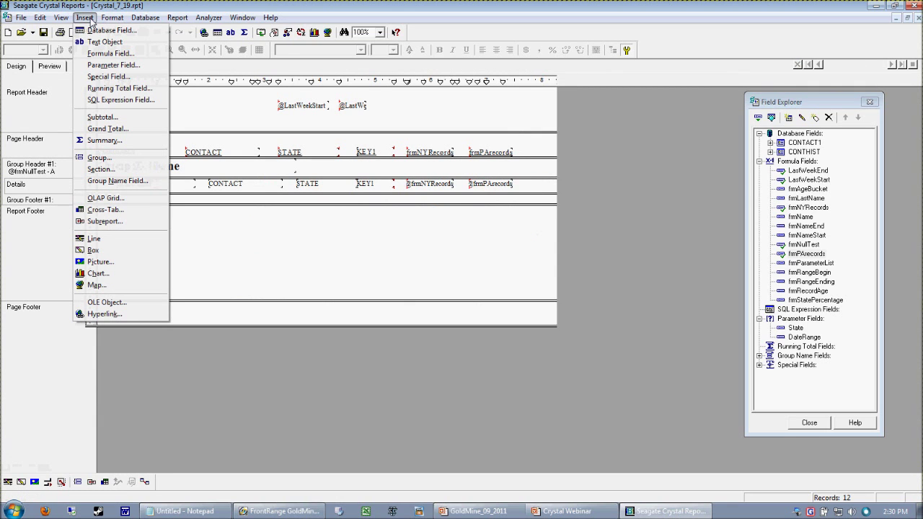
click(104, 140)
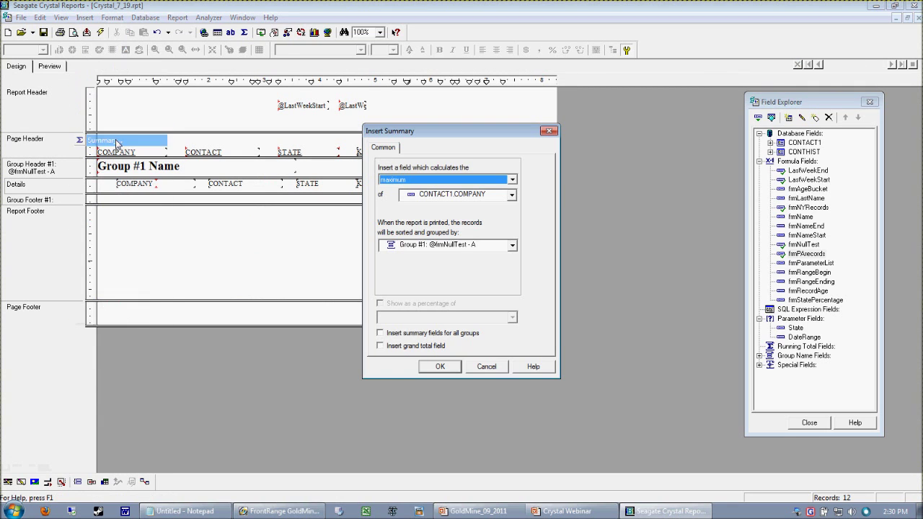
click(451, 181)
click(451, 181)
click(511, 194)
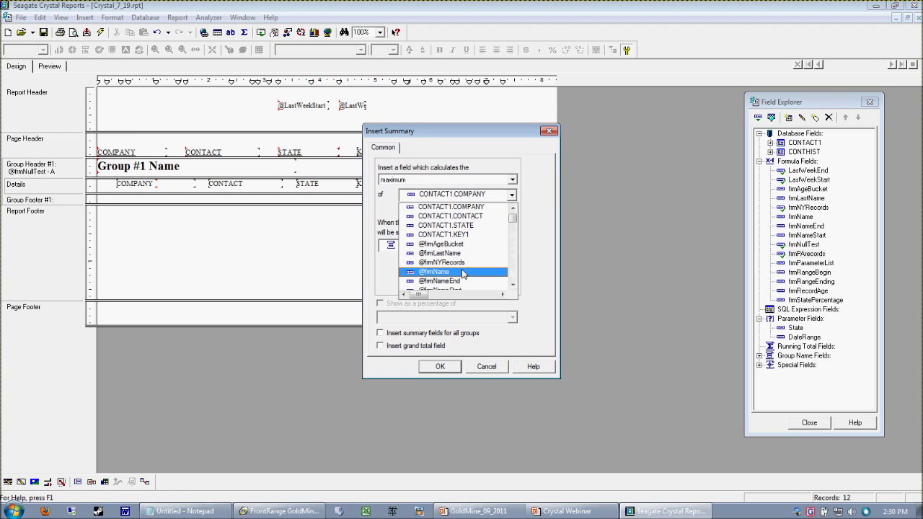
click(459, 262)
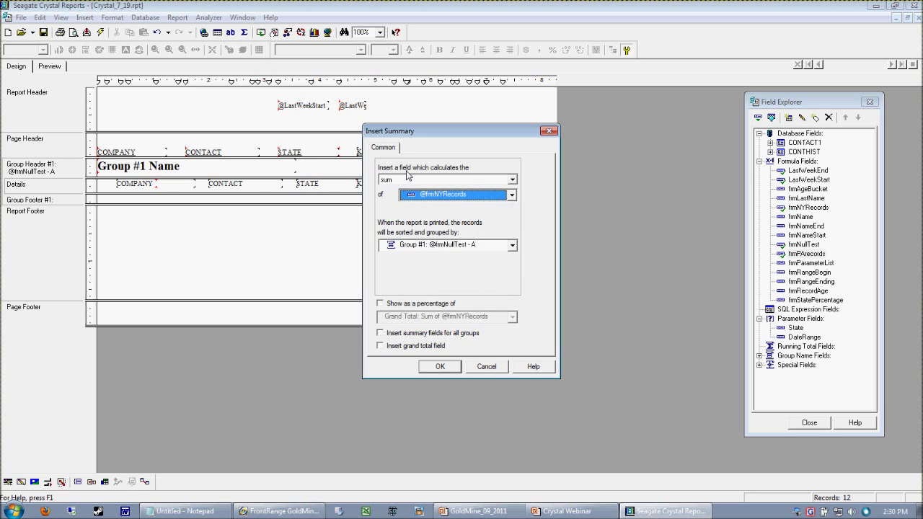
drag(447, 138, 536, 116)
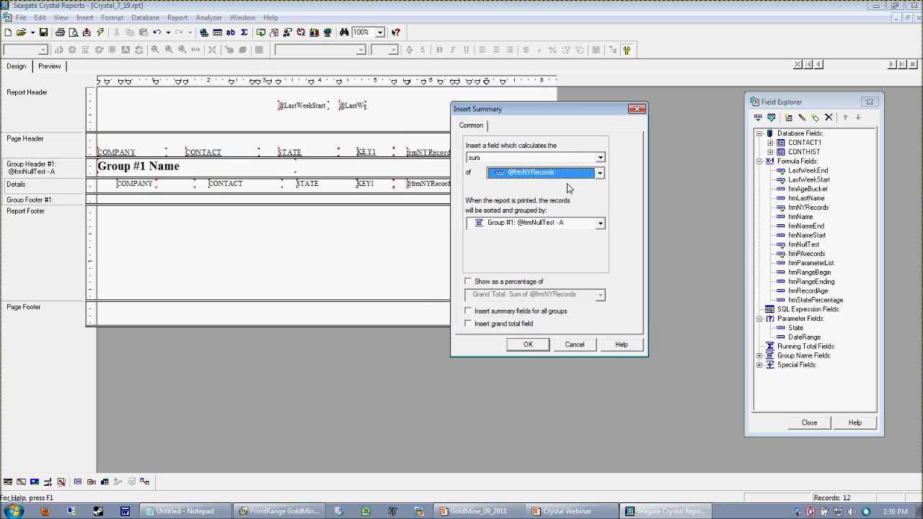
click(551, 225)
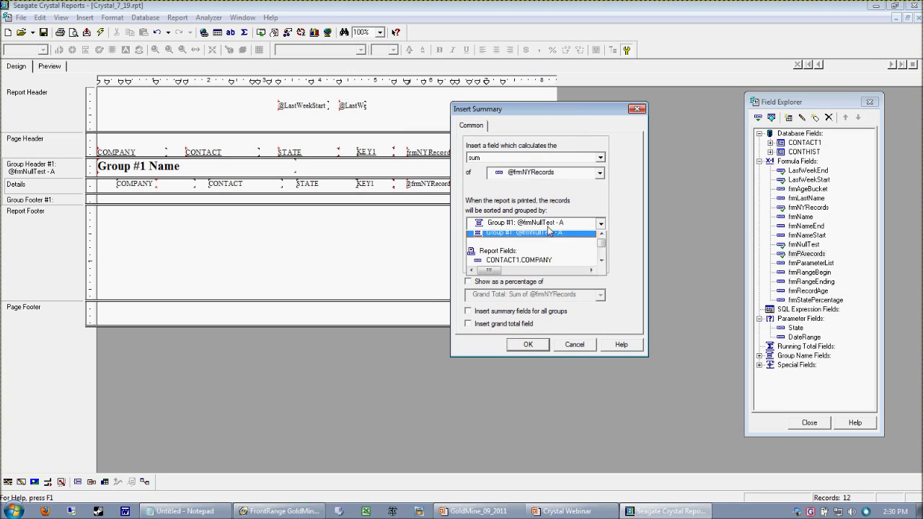
click(645, 241)
click(500, 328)
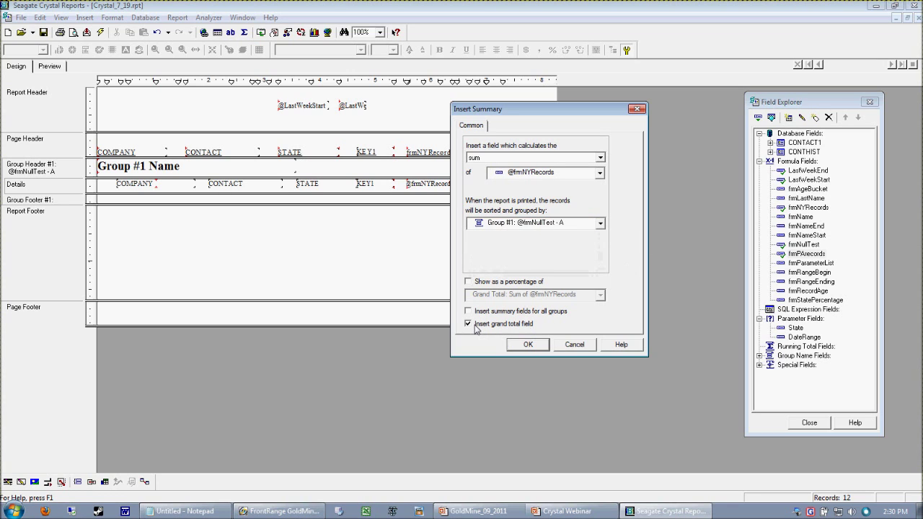
click(534, 345)
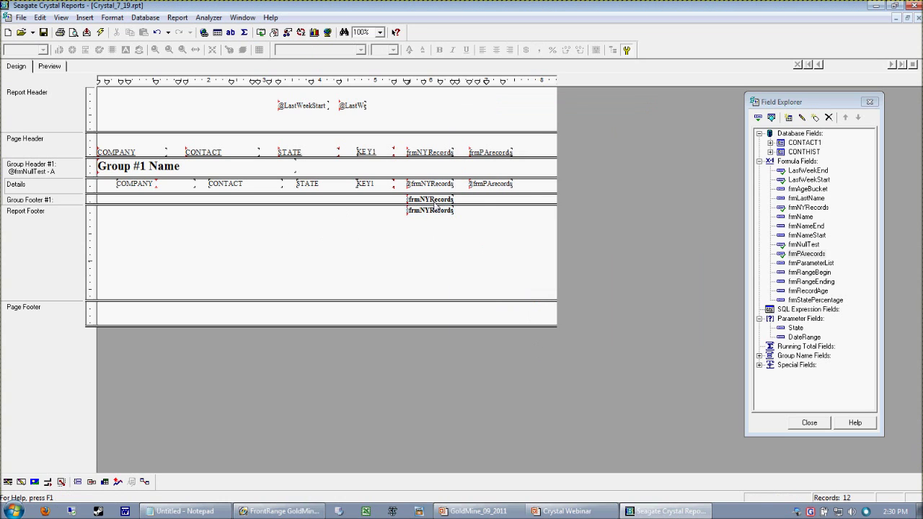
Preview the report and delete the group-level frmNYRecords sum, keeping only the grand total
click(431, 211)
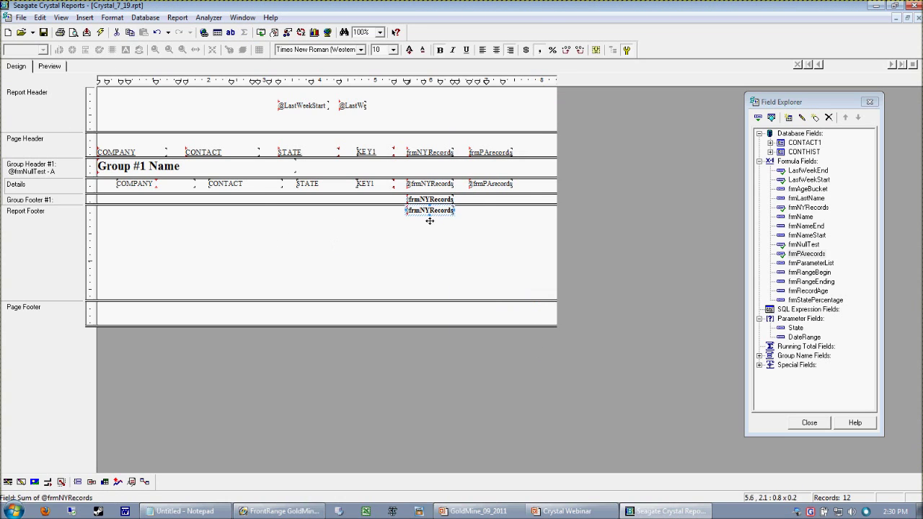
click(37, 69)
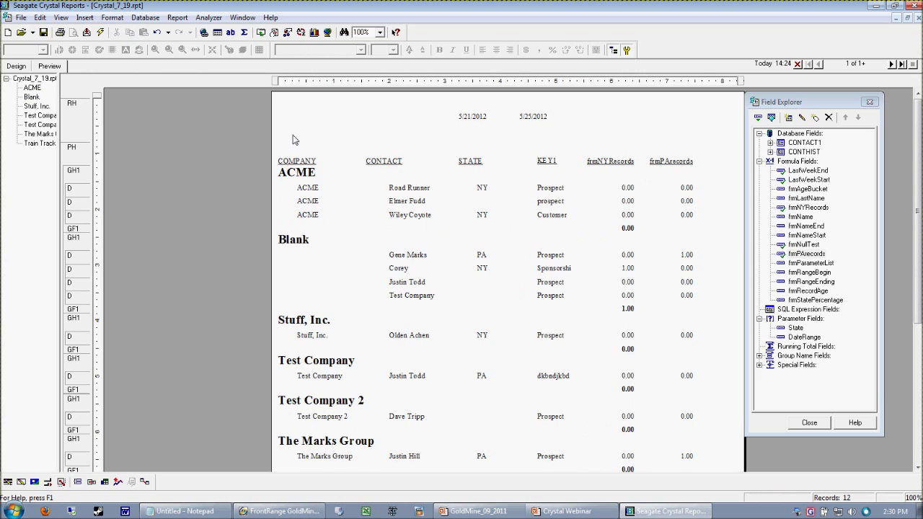
click(633, 230)
key(Delete)
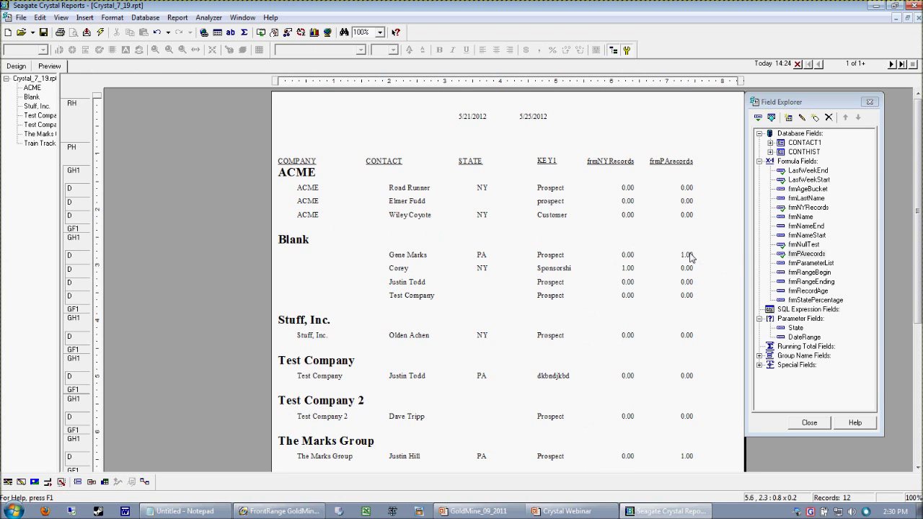
Check the frmNYRecords grand total on the report's last page and return to the first page
click(889, 64)
click(626, 126)
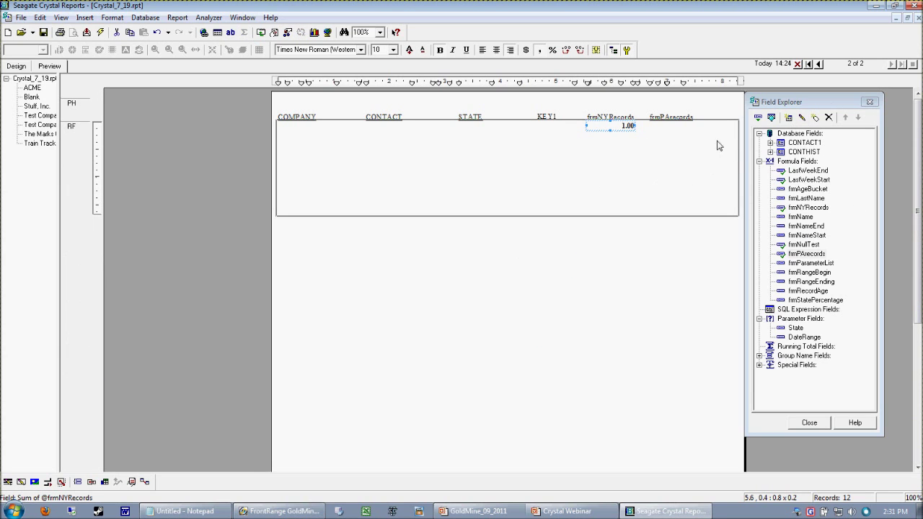
click(819, 65)
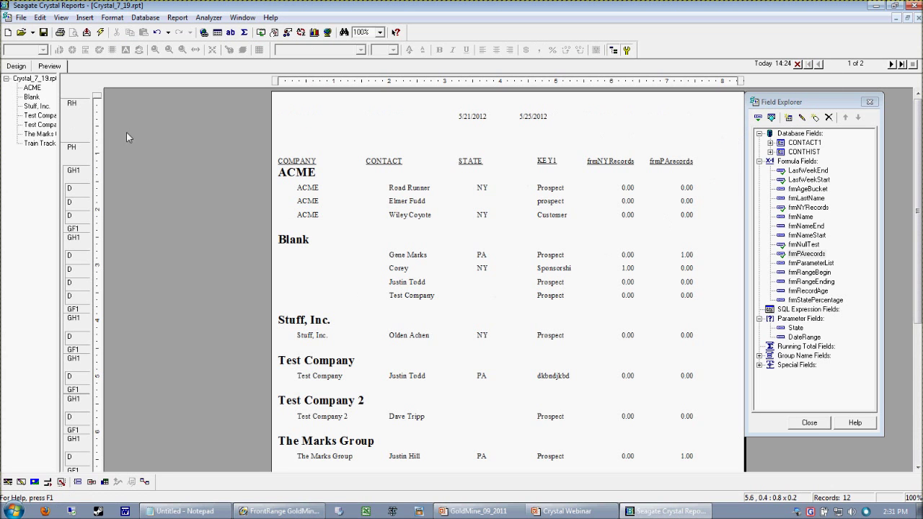
click(17, 66)
click(85, 17)
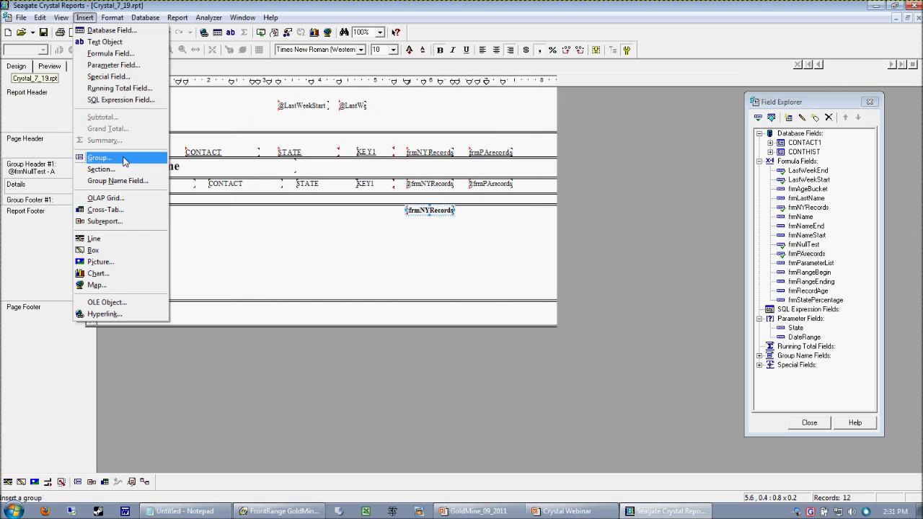
click(522, 270)
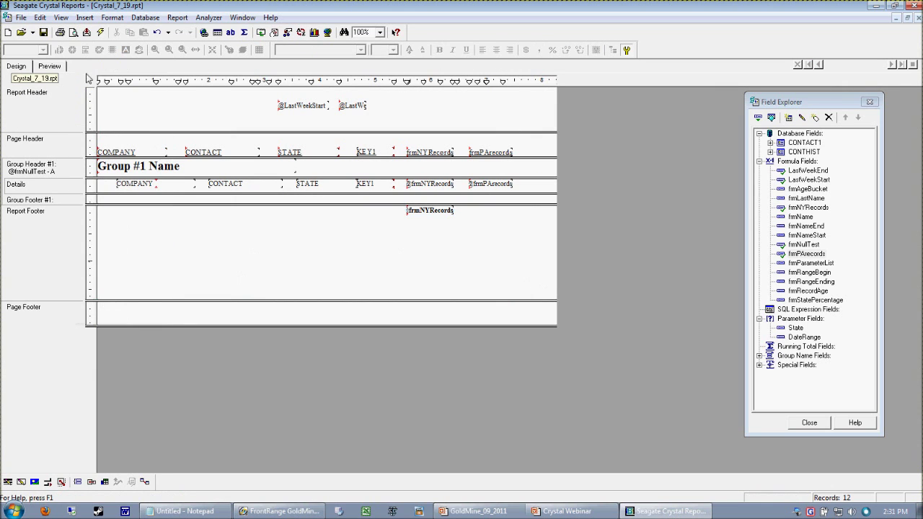
click(85, 17)
click(104, 139)
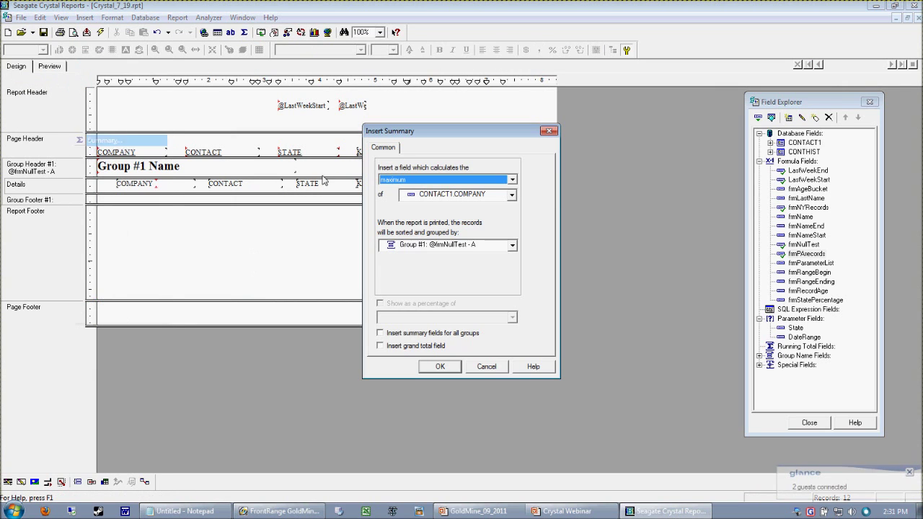
click(459, 194)
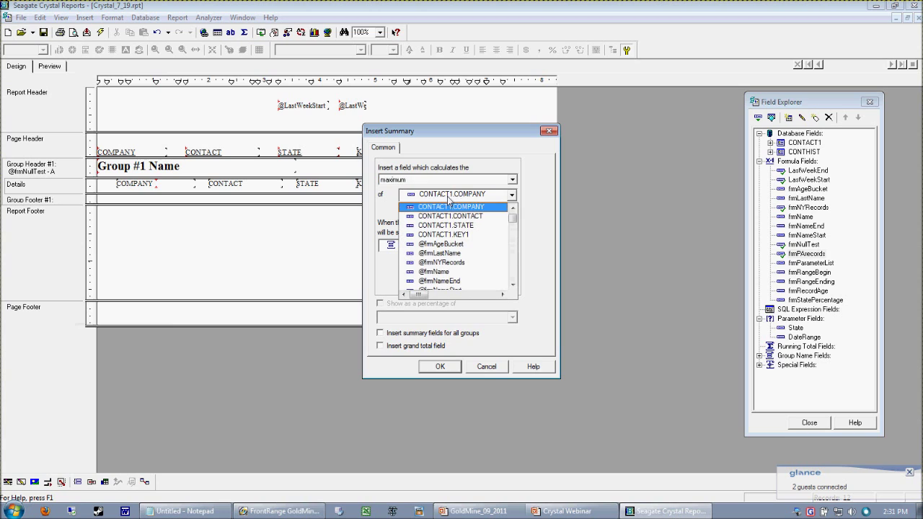
scroll(512, 281, down, 3)
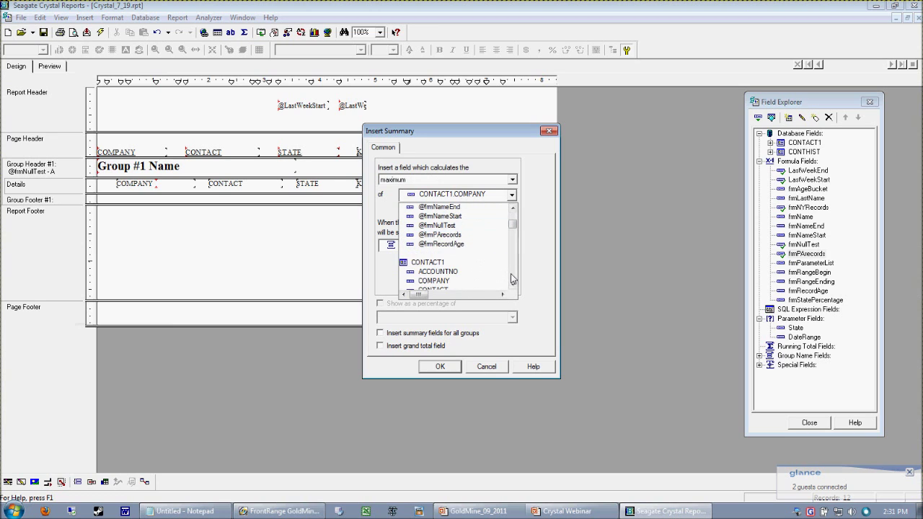
click(462, 239)
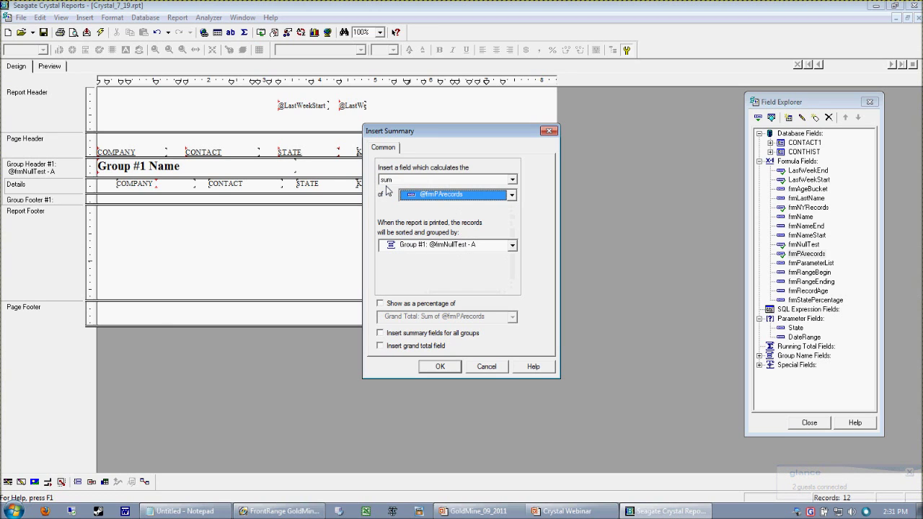
click(397, 349)
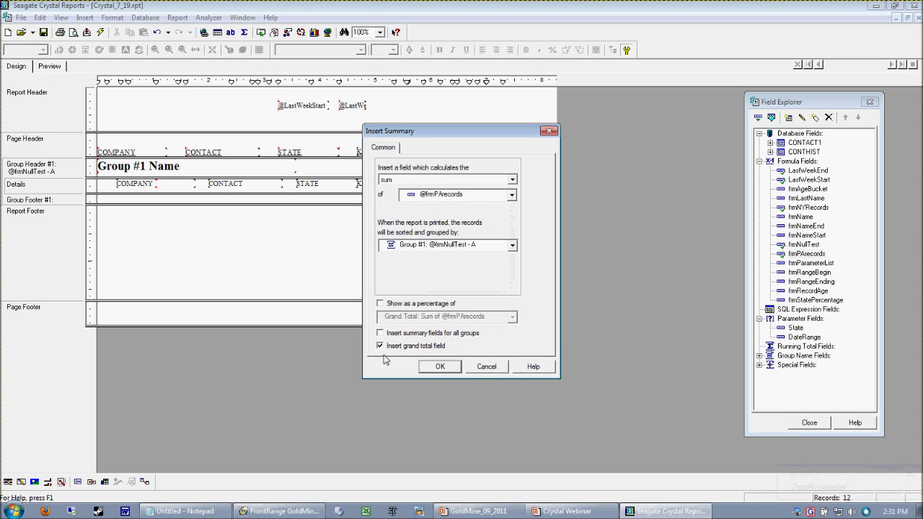
click(428, 371)
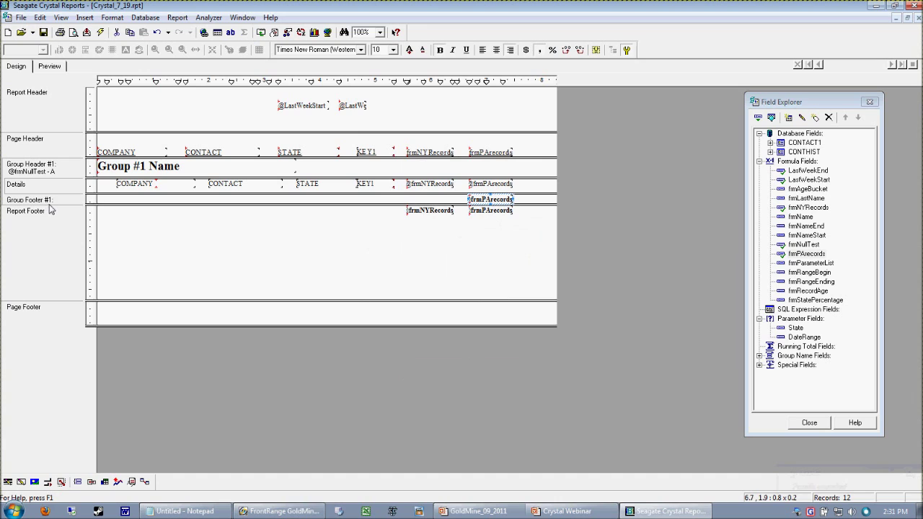
Delete the frmPArecords sum from Group Footer #1
click(523, 211)
click(498, 202)
click(515, 231)
click(487, 201)
key(Delete)
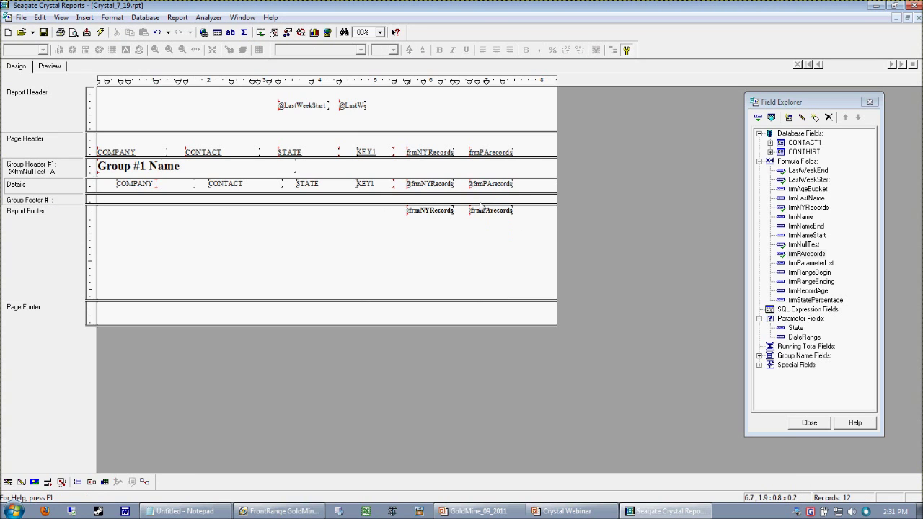
Enlarge both grand total fields in the Report Footer to font size 15
drag(402, 200, 507, 233)
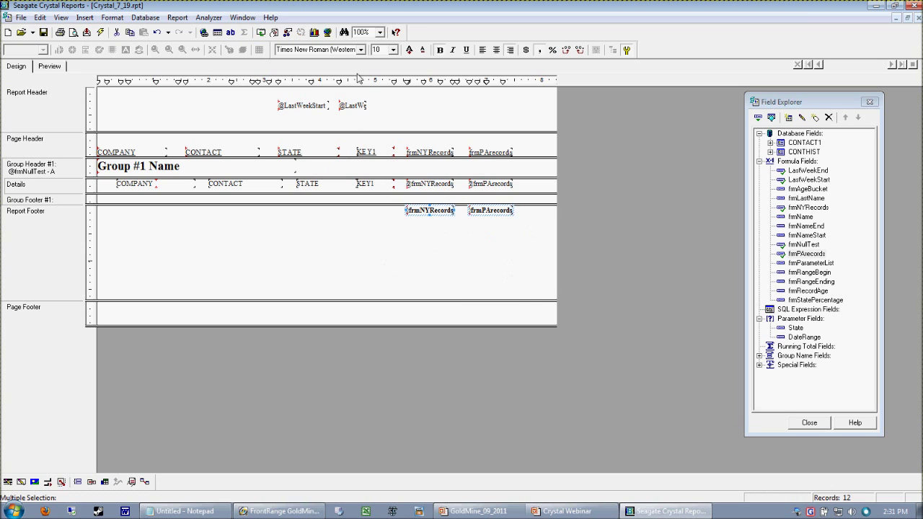
click(410, 50)
click(410, 50)
click(410, 50)
click(410, 52)
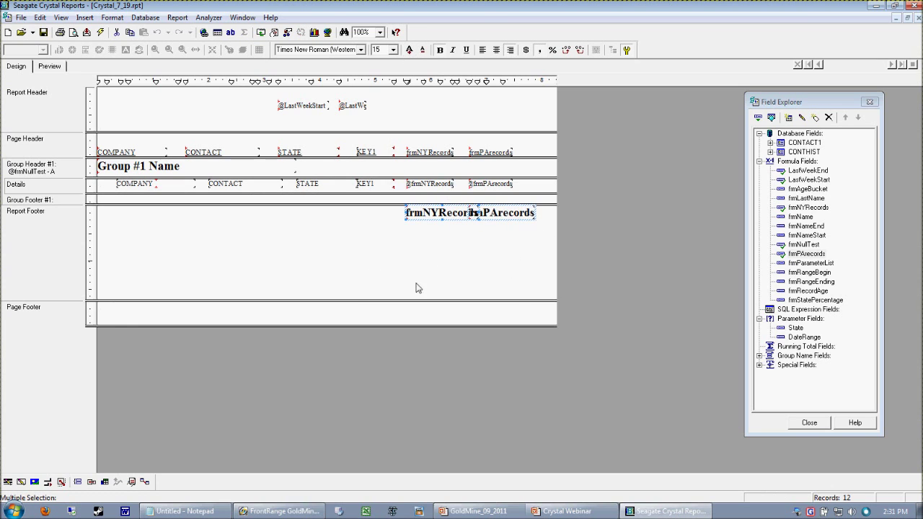
Shift the frmNYRecords grand total to the left so it no longer overlaps the frmPArecords total
click(422, 214)
key(Left)
key(Left)
key(Left)
click(243, 274)
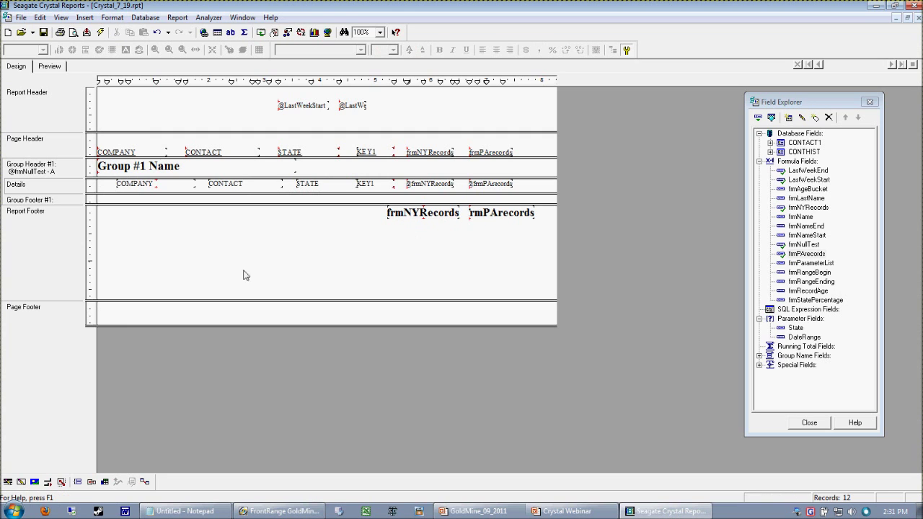
Add a text object reading "NY Records" in the Report Footer, to the left of the frmNYRecords grand total
click(84, 17)
click(88, 42)
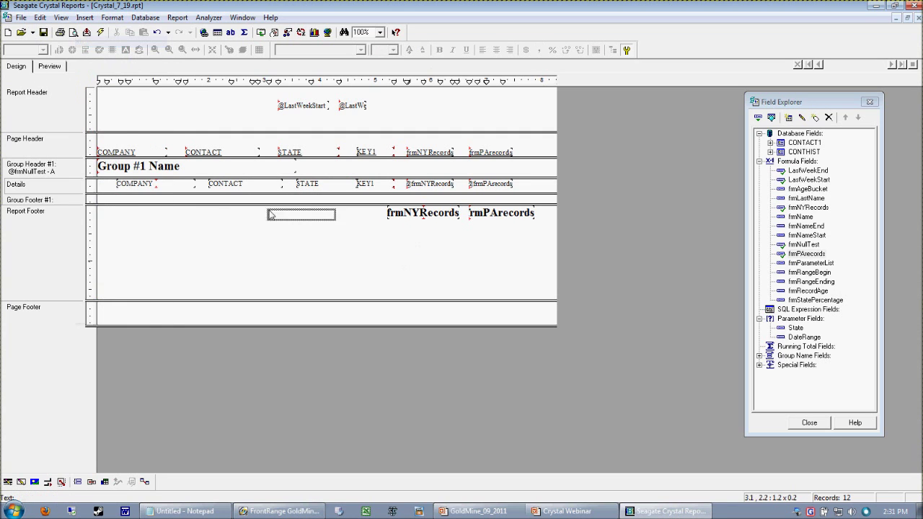
click(312, 211)
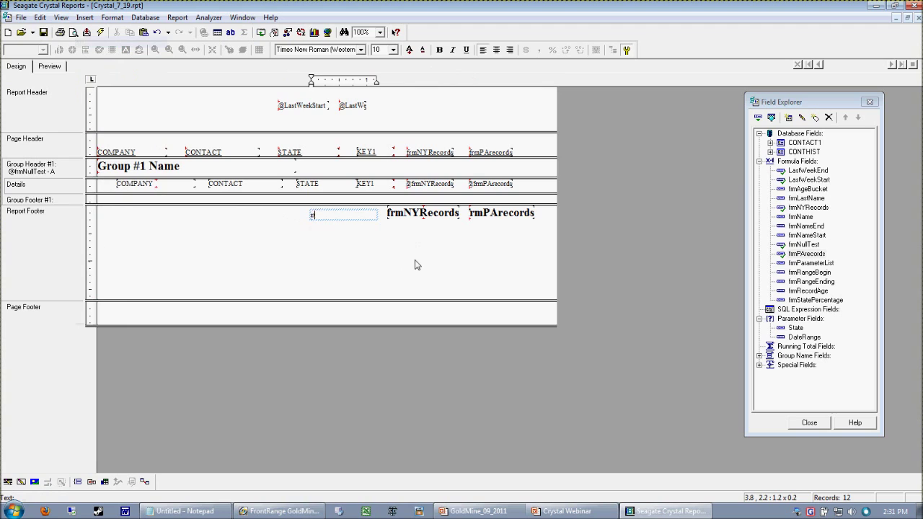
text(ny rECORDS)
key(BackSpace)
key(BackSpace)
key(BackSpace)
key(BackSpace)
key(BackSpace)
key(BackSpace)
key(BackSpace)
key(BackSpace)
text(NY Records)
click(267, 222)
click(328, 220)
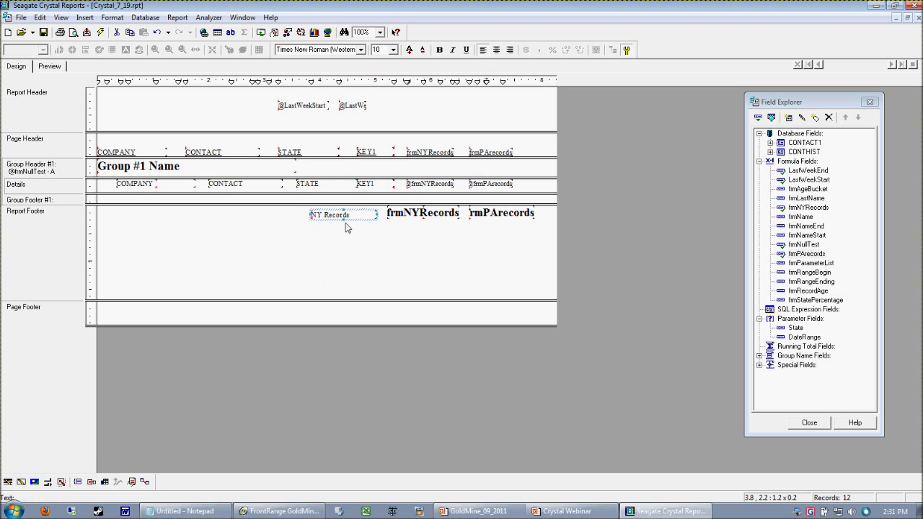
click(338, 222)
Preview the report's last page and check the frmNYRecords and frmPArecords grand totals
key(F5)
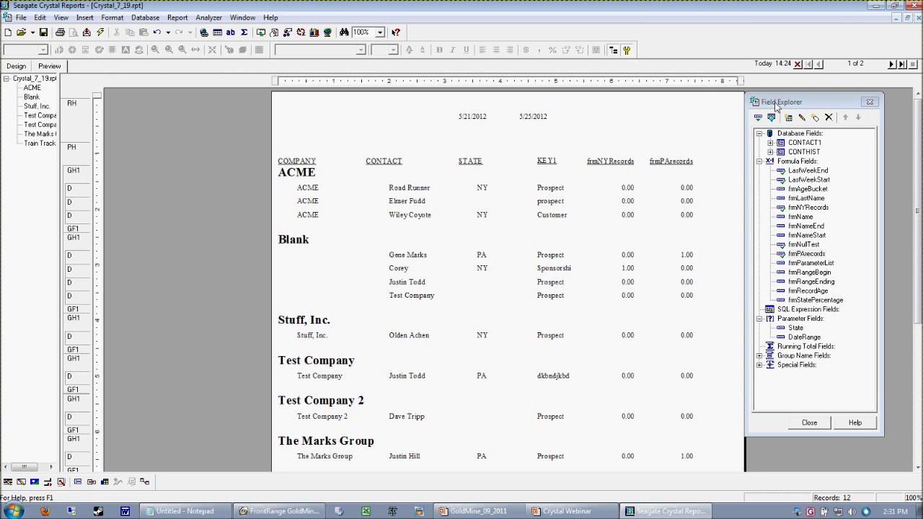
click(890, 64)
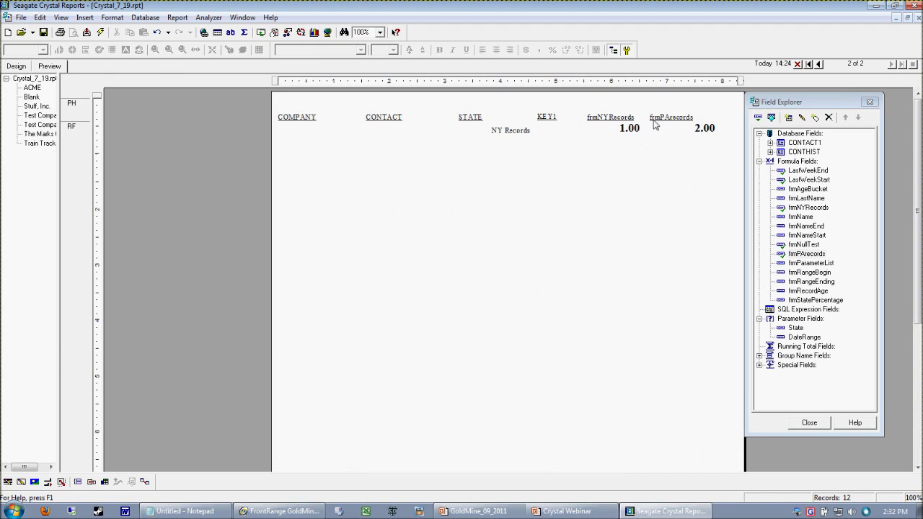
click(706, 131)
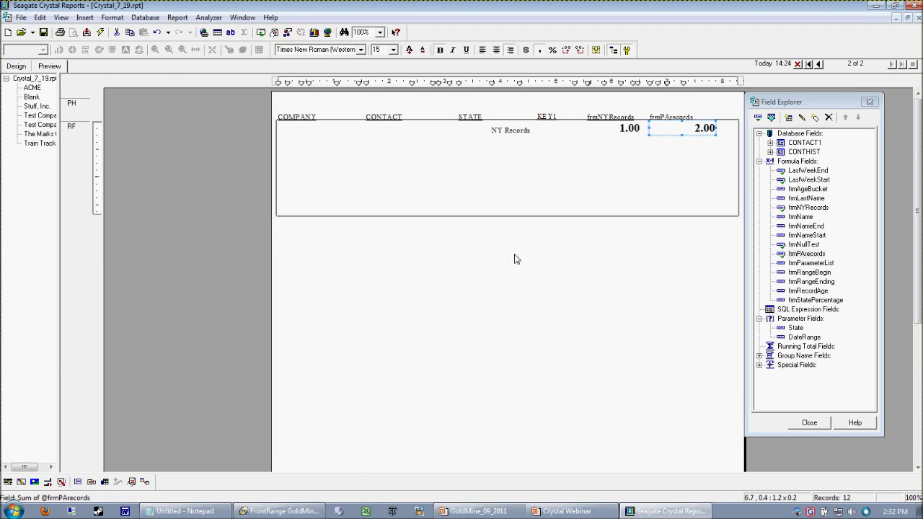
click(609, 132)
Format the frmPArecords grand total with the (1,123) number style
click(700, 130)
right_click(695, 128)
click(728, 147)
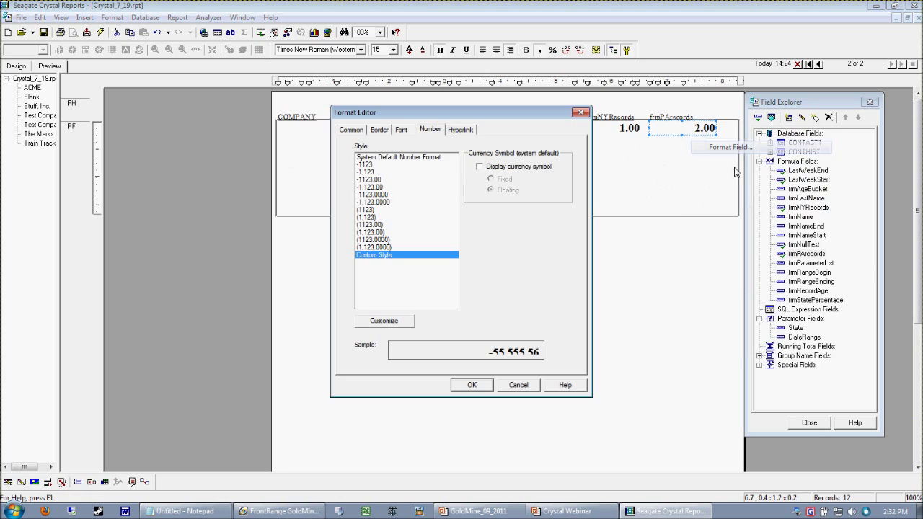
click(368, 217)
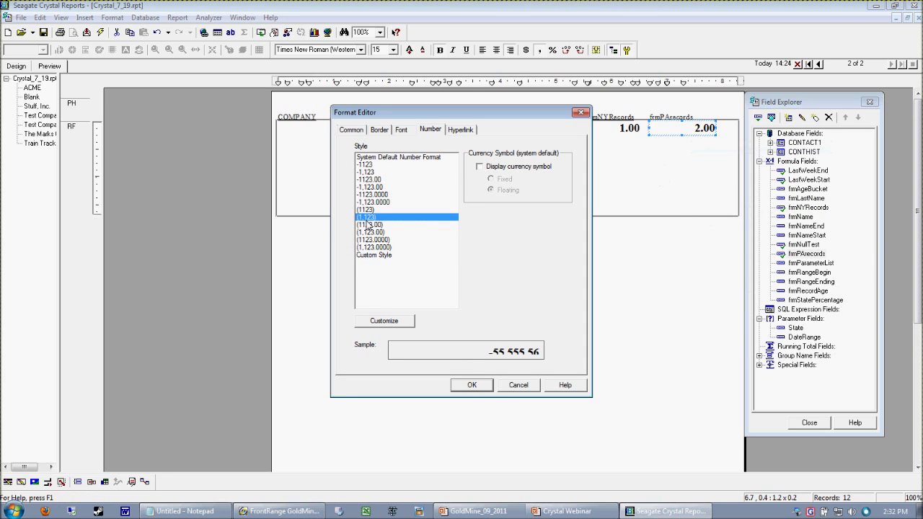
click(485, 388)
Format the frmNYRecords grand total in the Report Footer with the (1,123) number style
click(629, 130)
right_click(628, 131)
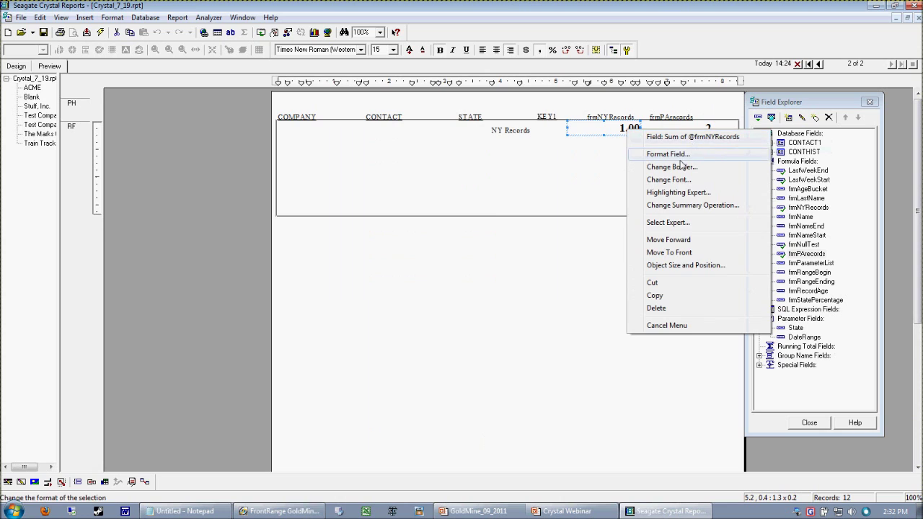
click(668, 154)
click(370, 217)
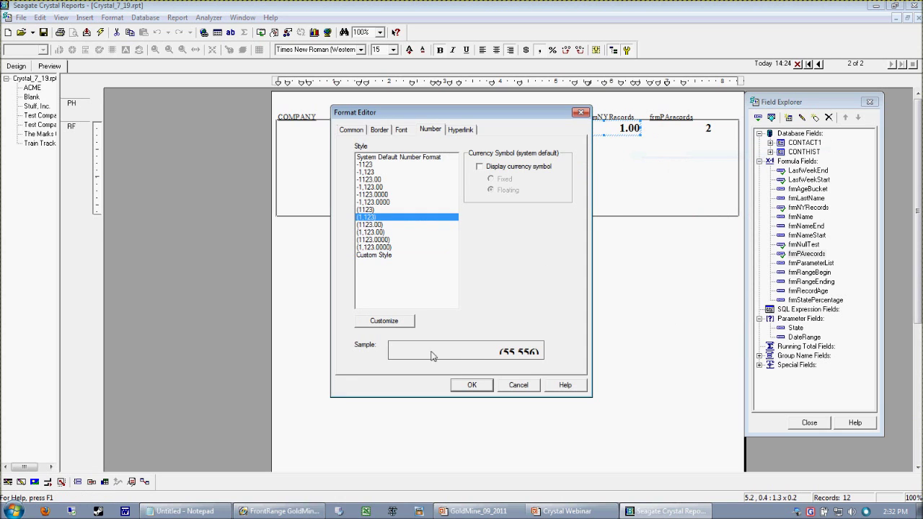
click(472, 385)
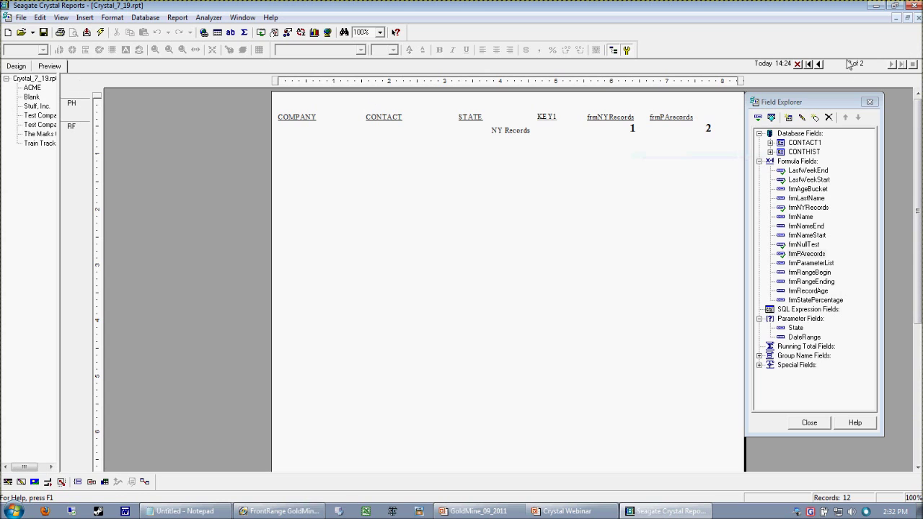
Delete the frmNYRecords and frmPArecords fields from the detail rows on the first page, along with their column headings
click(819, 63)
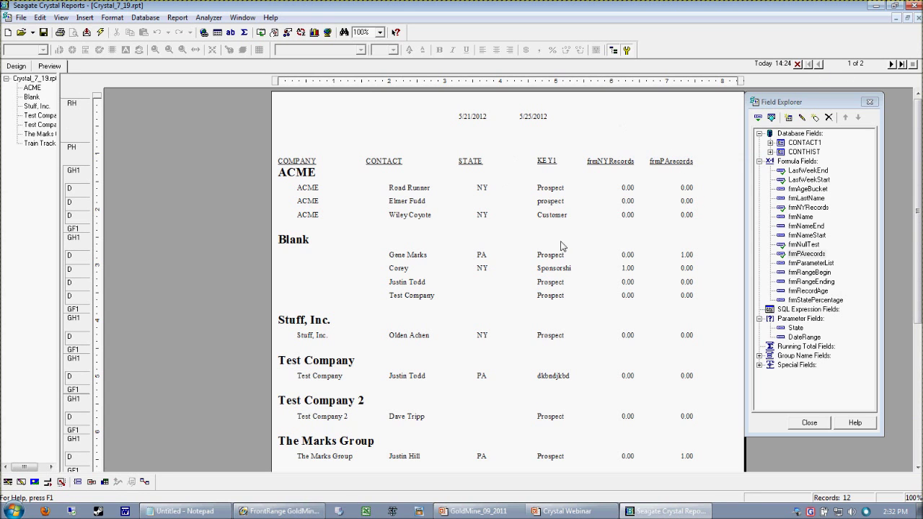
click(625, 189)
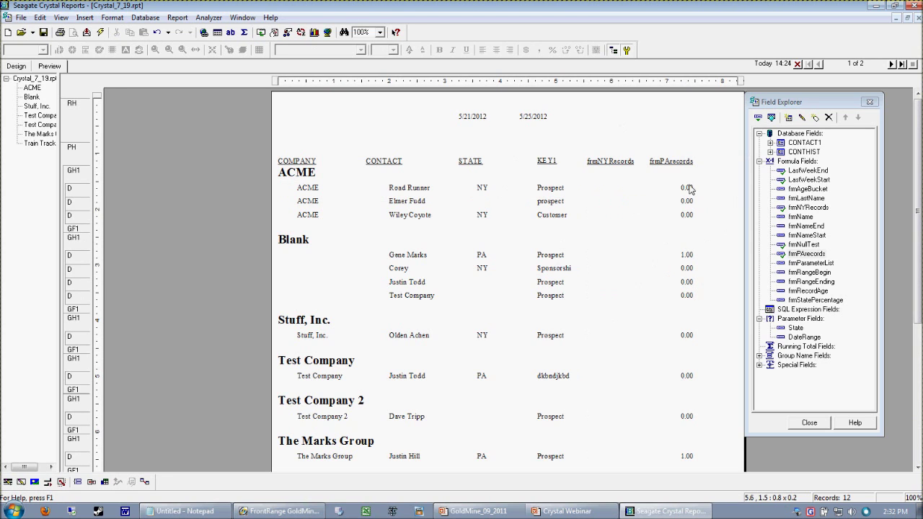
click(690, 249)
key(Delete)
drag(592, 148, 734, 185)
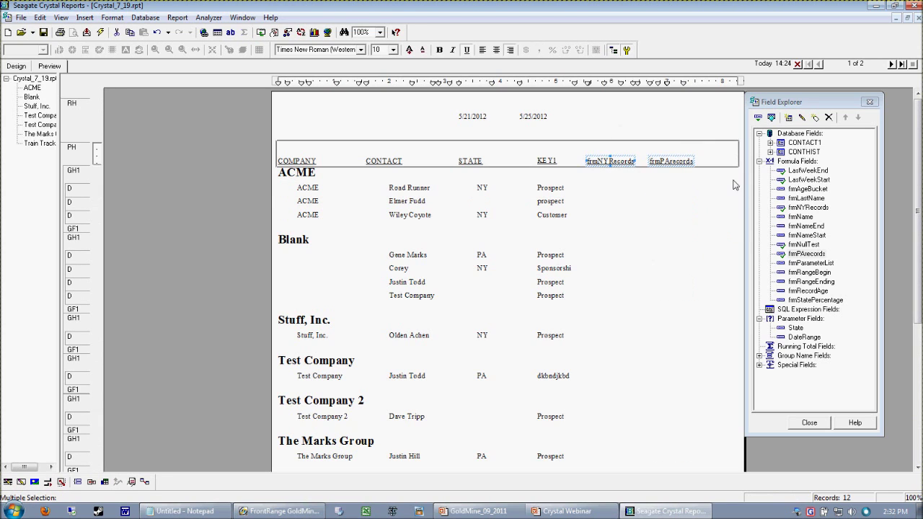
key(Delete)
Check the frmNYRecords and frmPArecords grand totals in the Report Footer on the report's last page
click(901, 64)
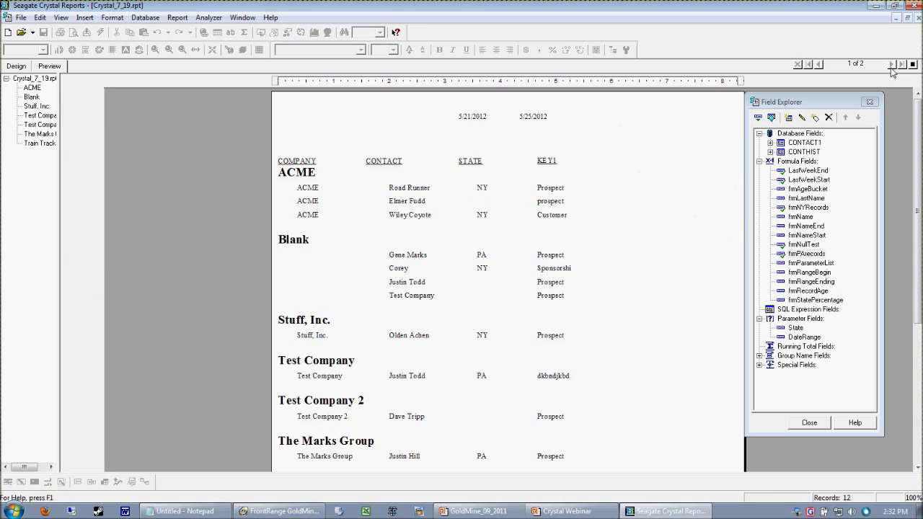
click(629, 131)
click(705, 130)
click(631, 130)
click(642, 165)
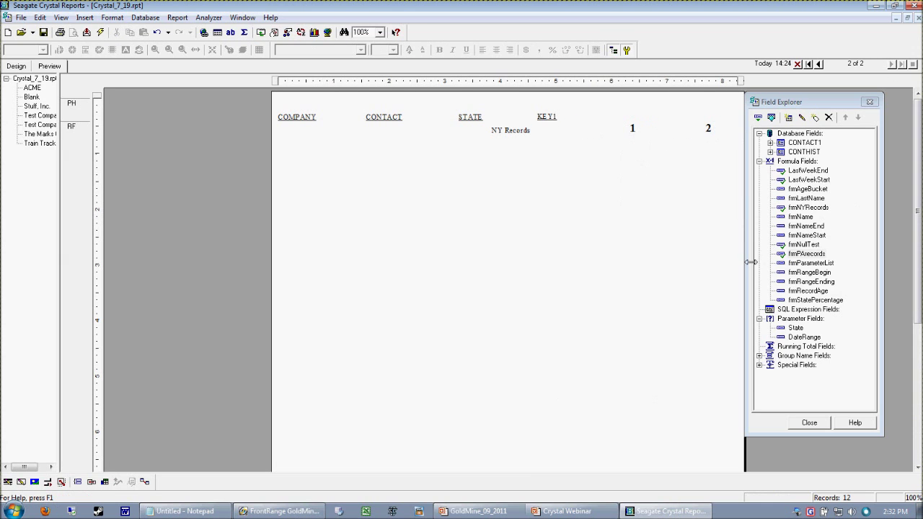